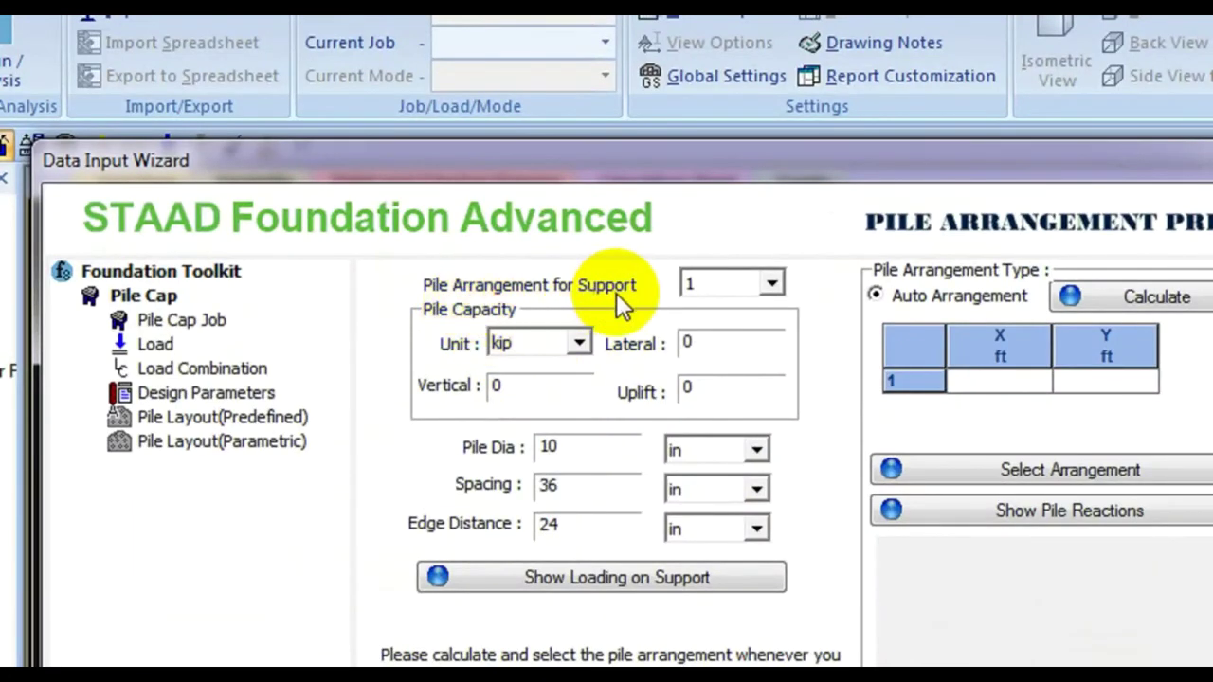
- Choose support 1 for the pile arrangement and kip as the pile capacity unit
{"action": "left_click", "coordinate": [746, 288]}
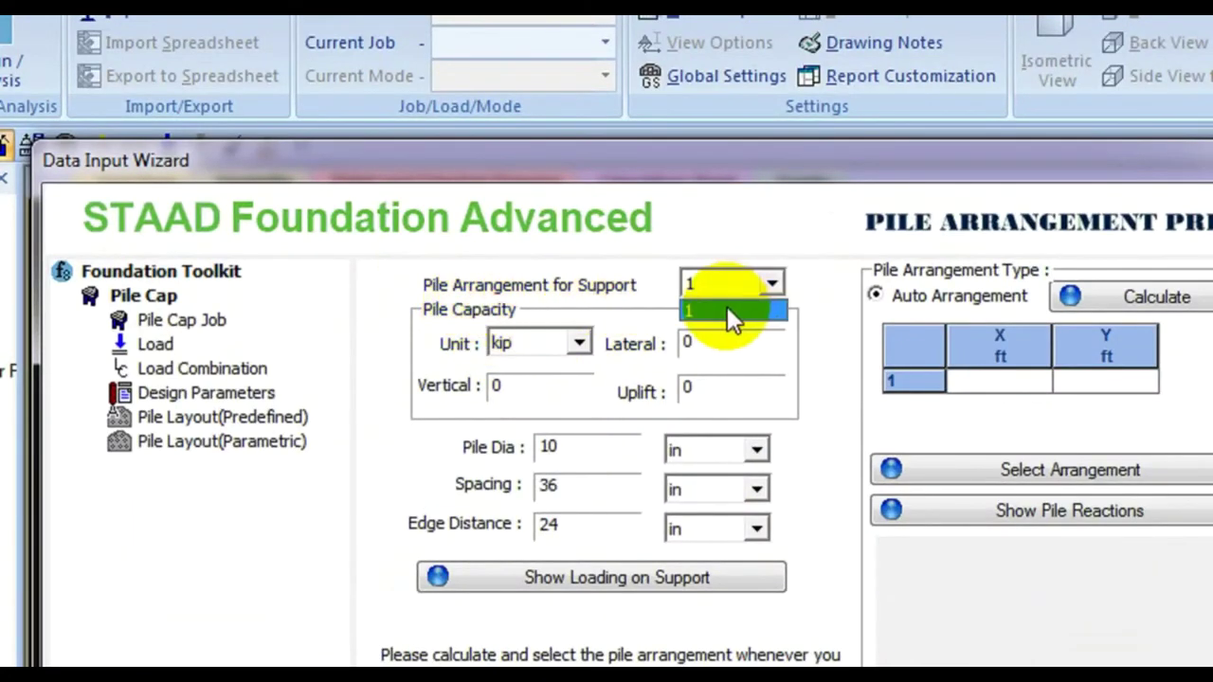
{"action": "left_click", "coordinate": [727, 308]}
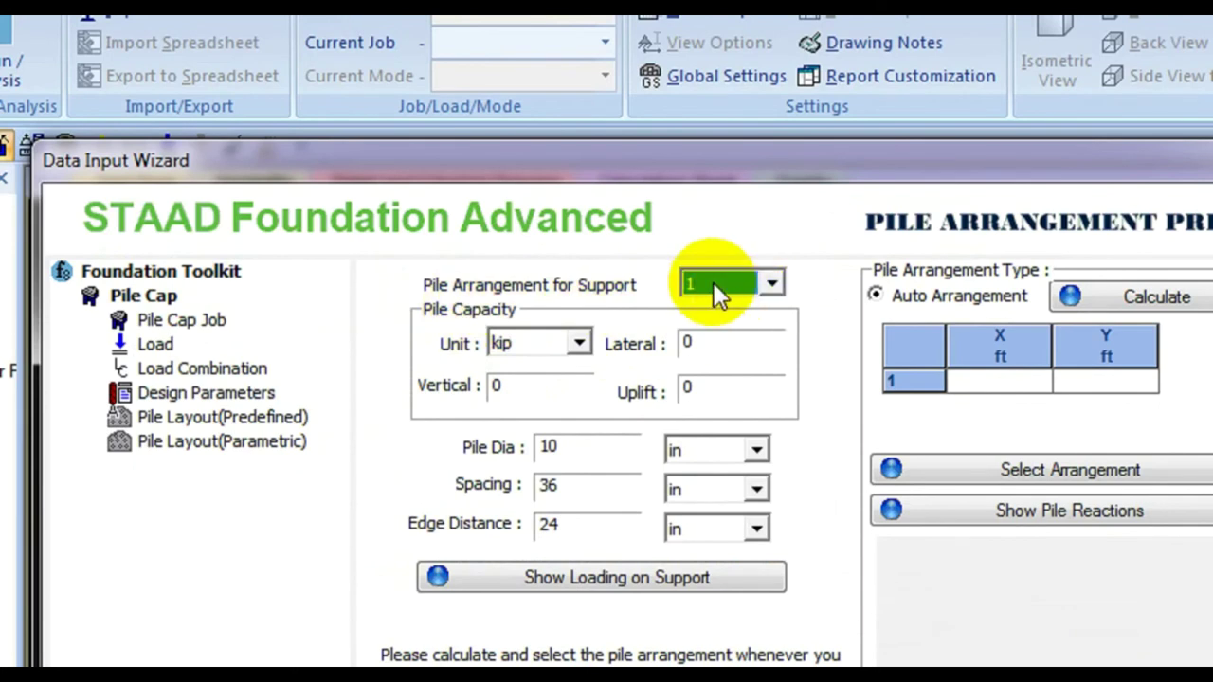
{"action": "left_click", "coordinate": [546, 343]}
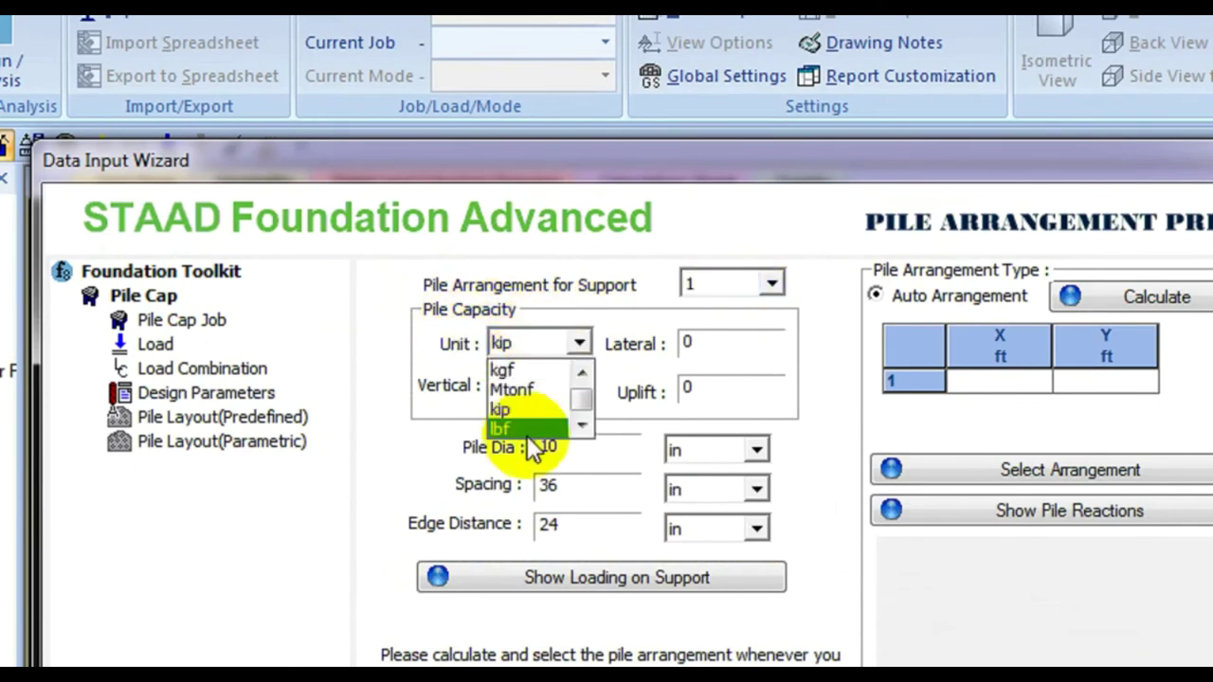
{"action": "left_click", "coordinate": [524, 412]}
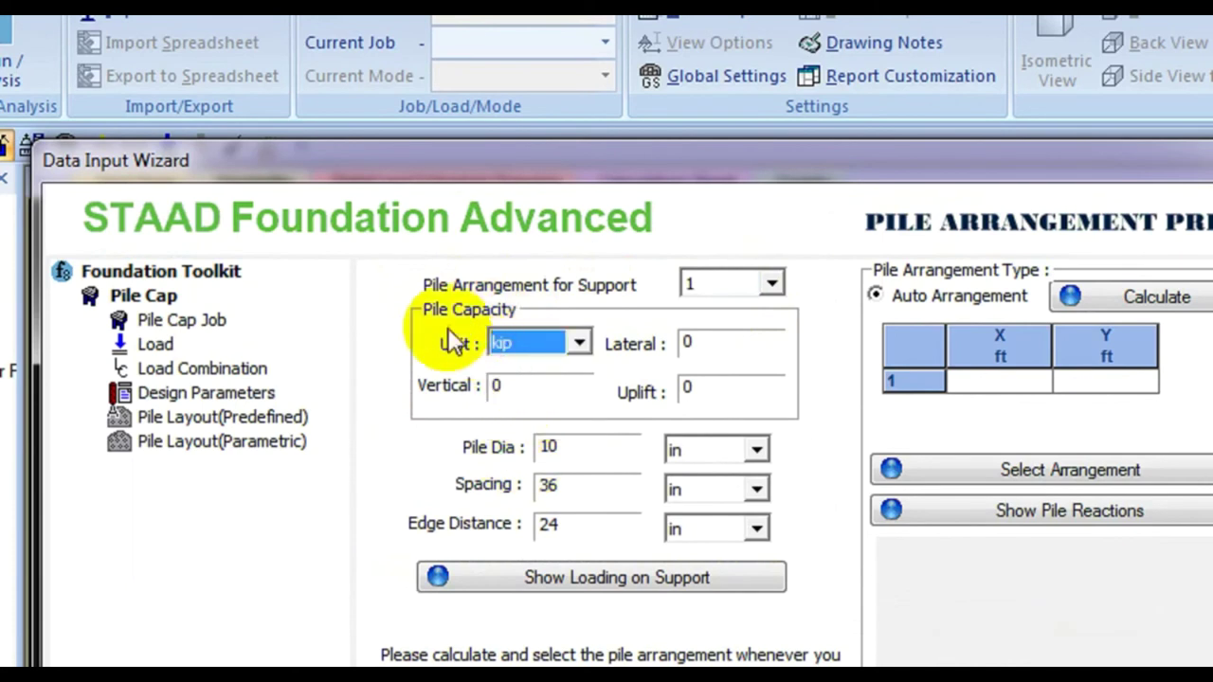
- Set the pile capacities to 180 kip vertical, 40 kip lateral and 20 kip uplift
{"action": "key", "text": "Tab"}
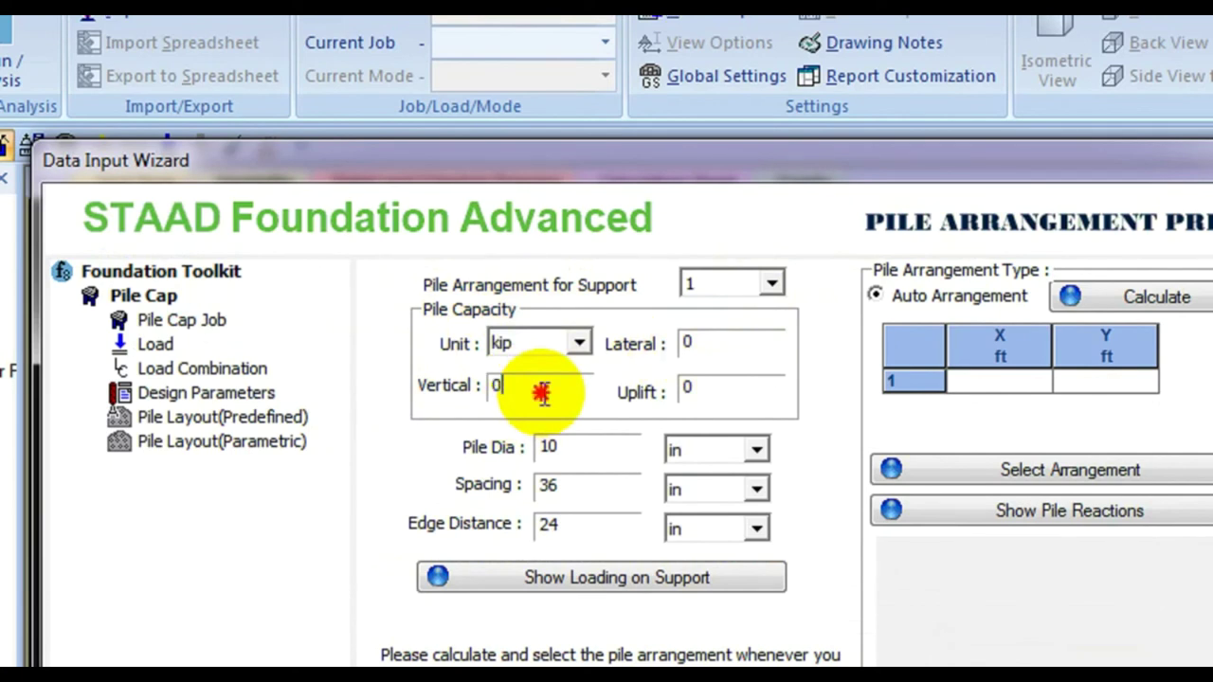
{"action": "left_click_drag", "start_coordinate": [545, 393], "coordinate": [438, 398]}
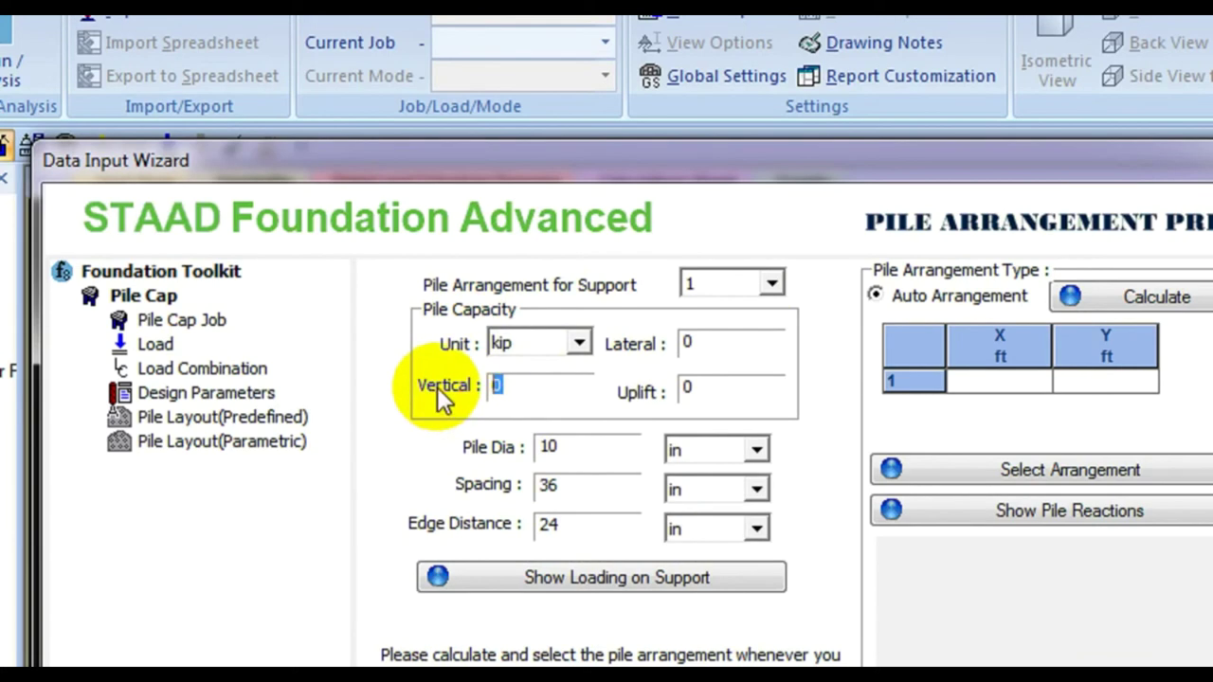
{"action": "type", "text": "18"}
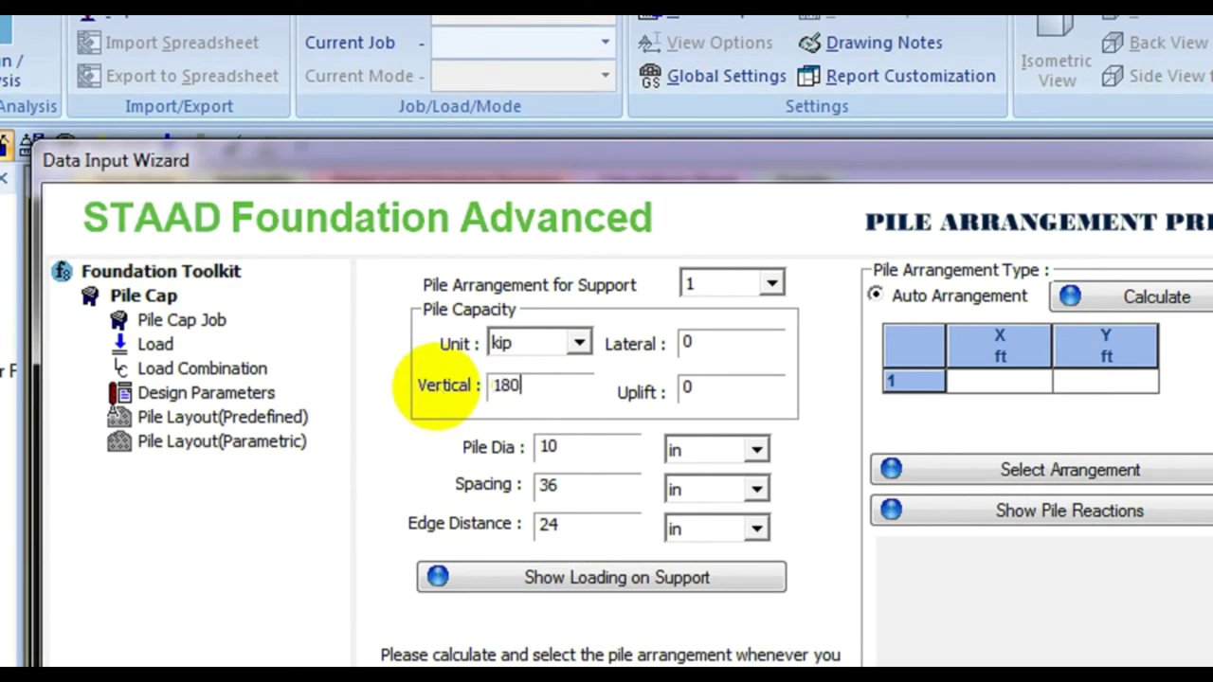
{"action": "left_click_drag", "start_coordinate": [736, 357], "coordinate": [691, 339]}
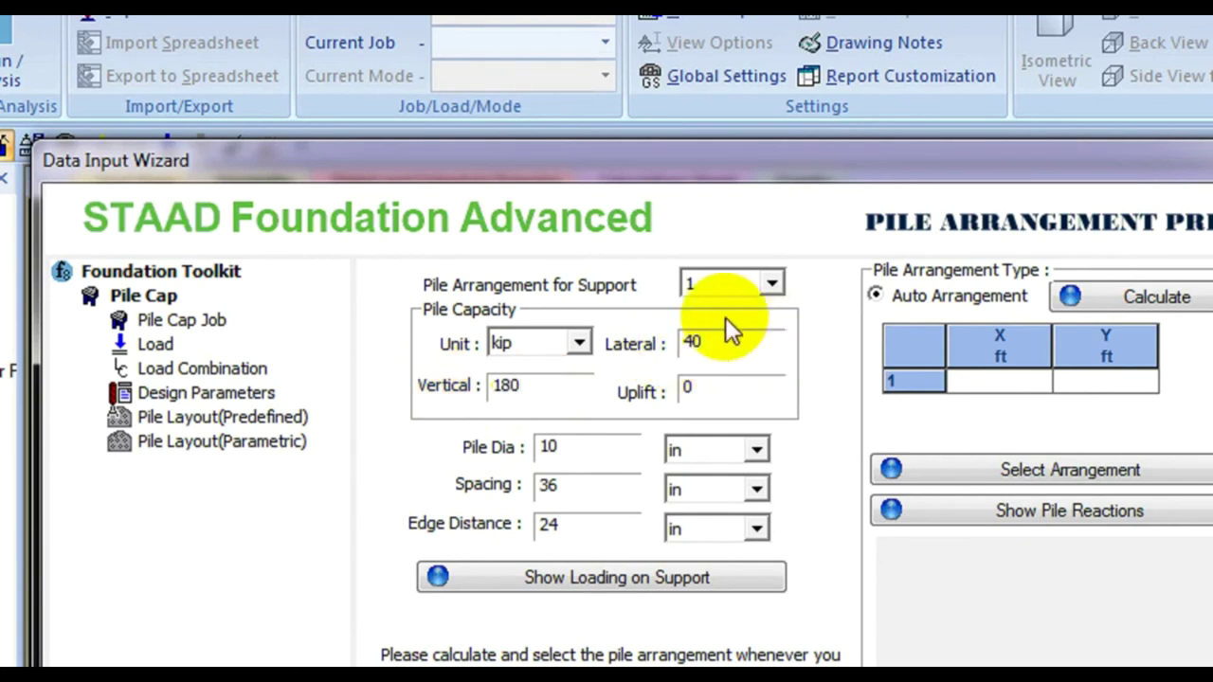
{"action": "left_click_drag", "start_coordinate": [722, 388], "coordinate": [690, 384]}
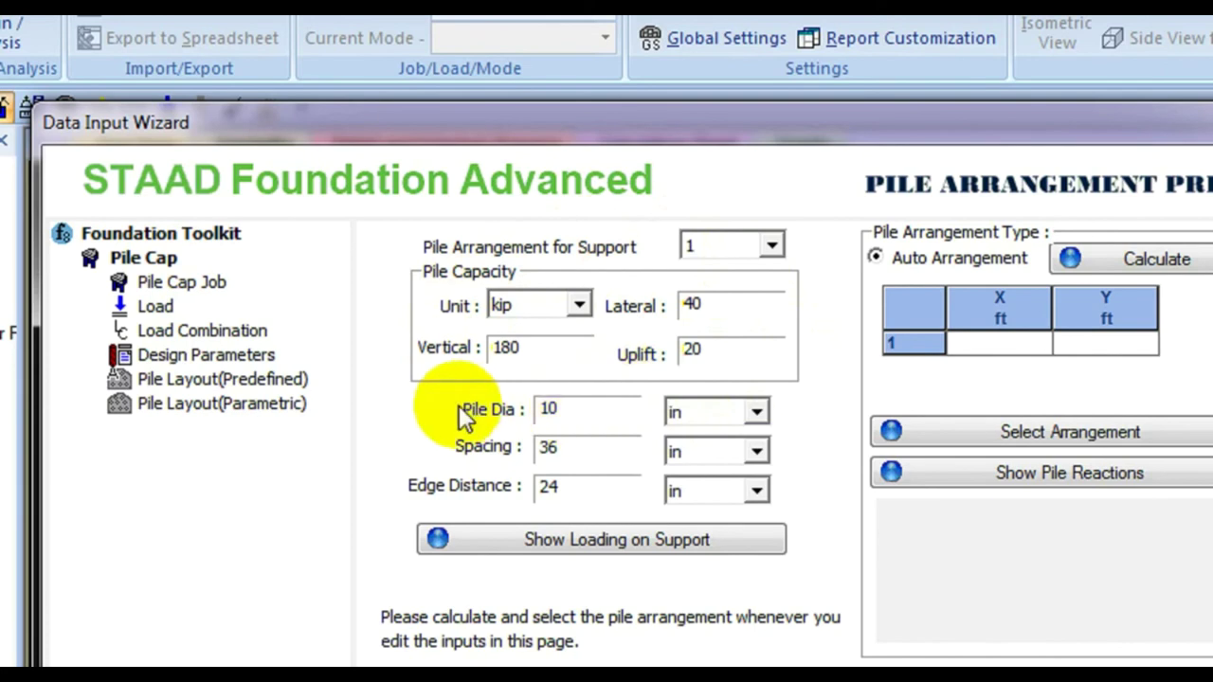
- Set the pile diameter to 15 in
{"action": "key", "text": "Tab"}
{"action": "left_click", "coordinate": [607, 406]}
{"action": "left_click_drag", "start_coordinate": [606, 406], "coordinate": [482, 409]}
{"action": "left_click", "coordinate": [577, 406]}
{"action": "left_click_drag", "start_coordinate": [582, 408], "coordinate": [539, 411]}
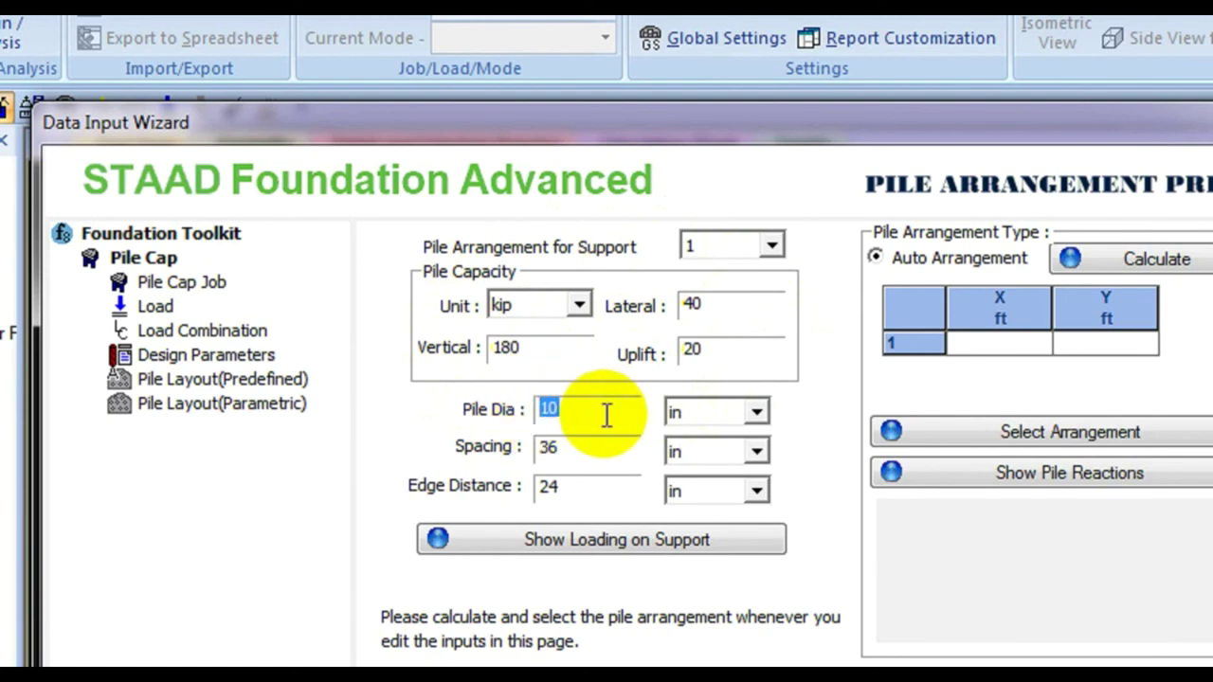
{"action": "type", "text": "1"}
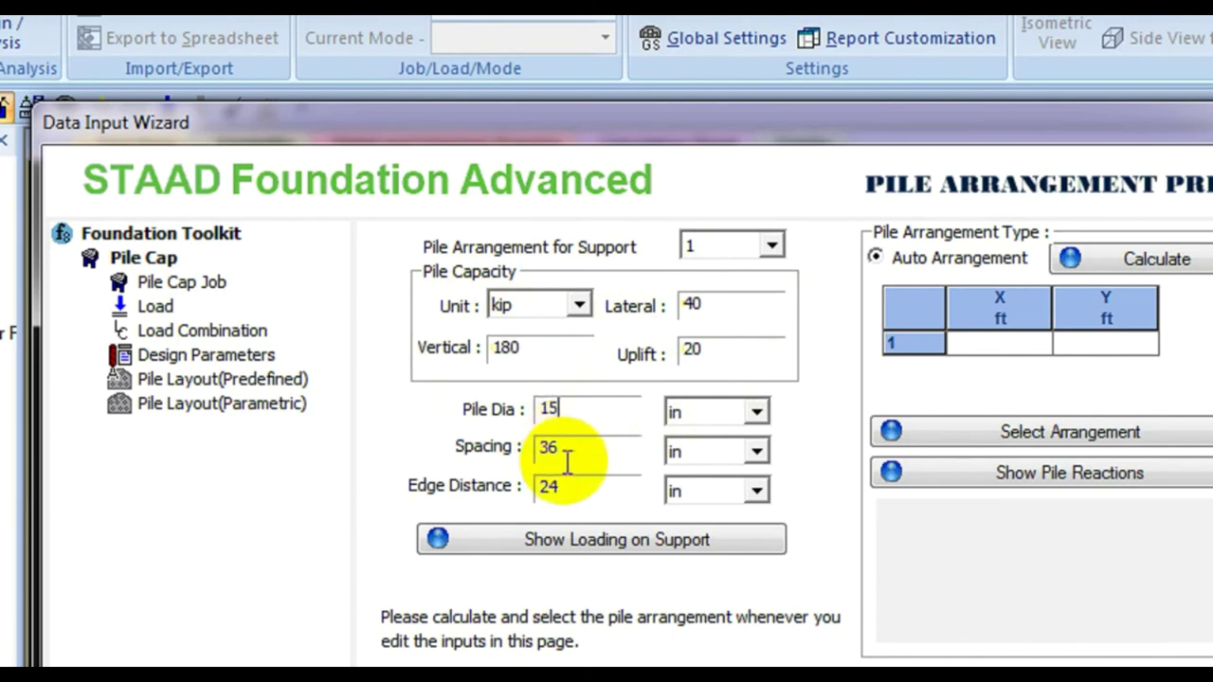
- Set the pile spacing to 45 in and the edge distance to 15 in
{"action": "left_click_drag", "start_coordinate": [564, 449], "coordinate": [447, 461]}
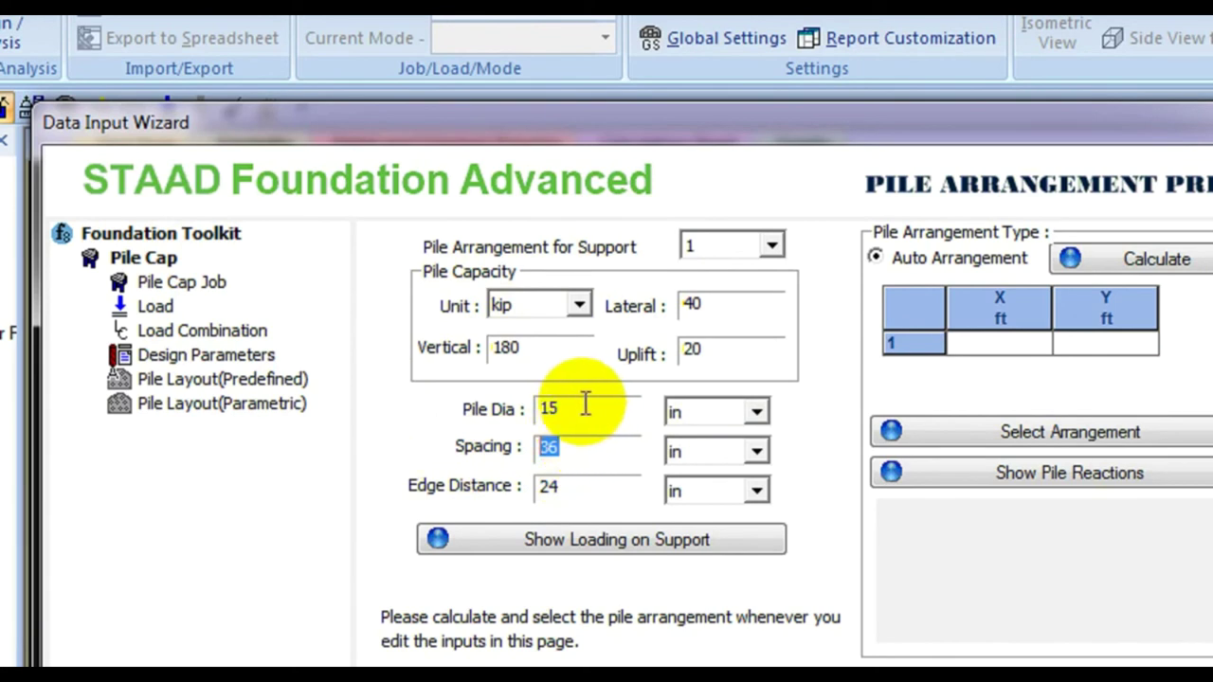
{"action": "left_click", "coordinate": [566, 453]}
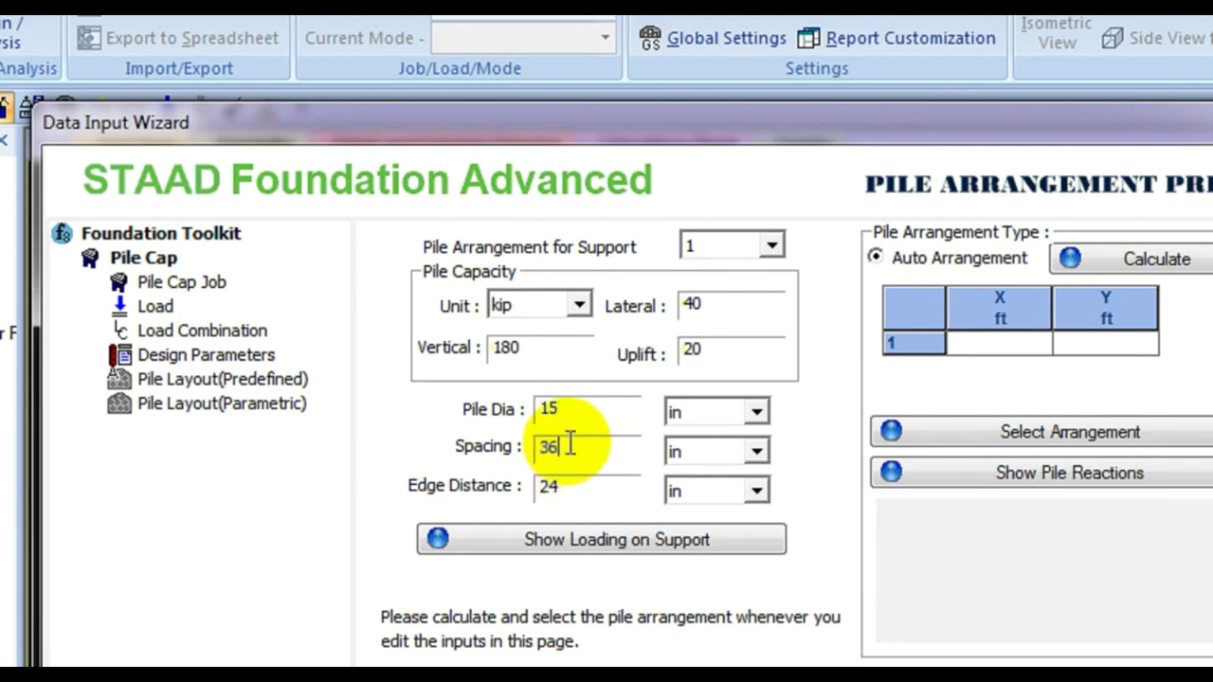
{"action": "double_click", "coordinate": [569, 444]}
{"action": "type", "text": "45"}
{"action": "double_click", "coordinate": [551, 485]}
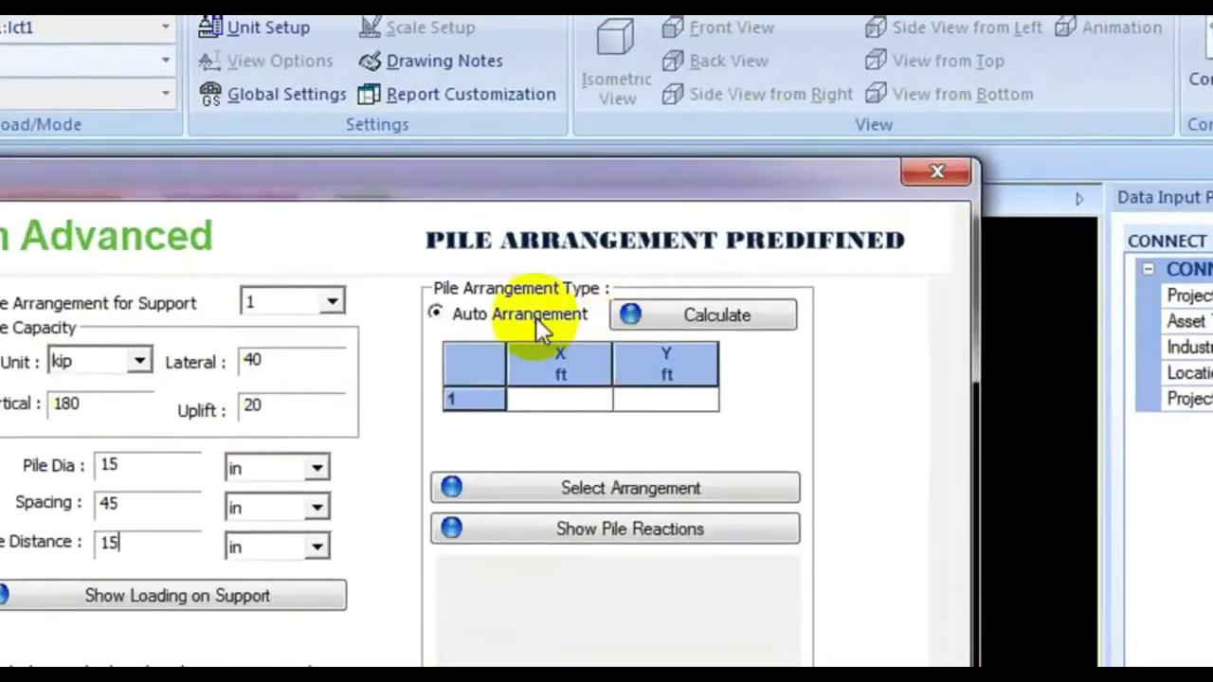
- Preview the automatic pile arrangements for the entered capacities and again for a 100 kip vertical capacity, without assigning either
{"action": "left_click", "coordinate": [702, 314]}
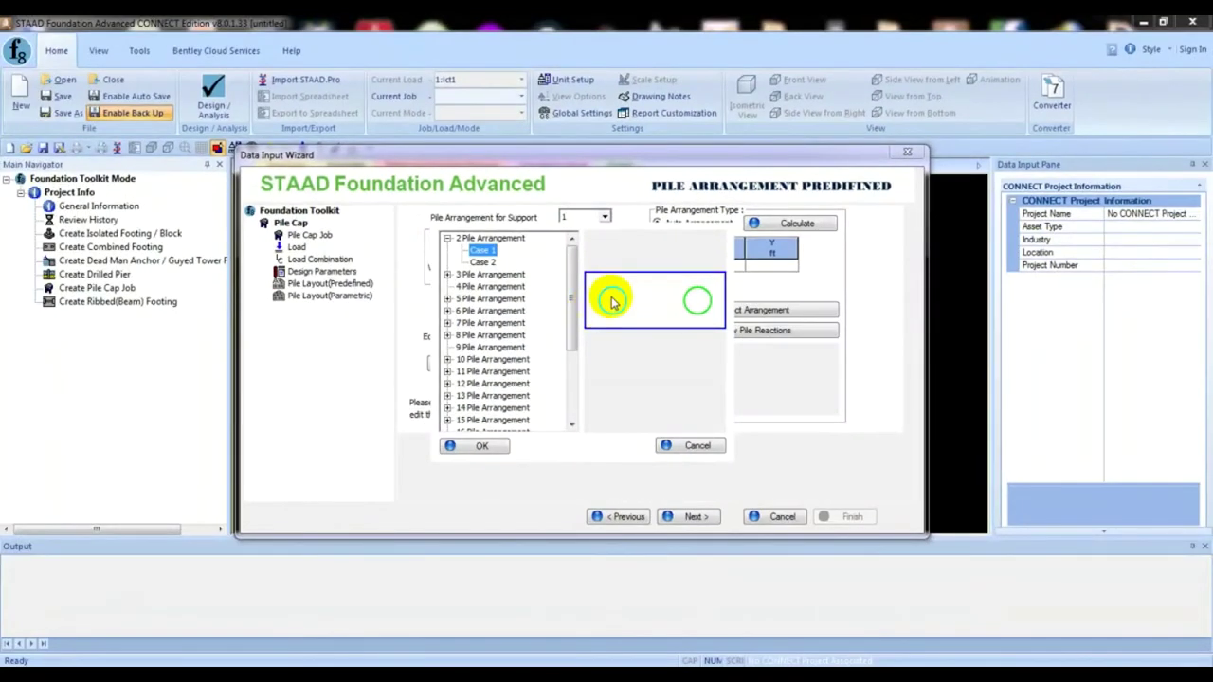
{"action": "left_click", "coordinate": [693, 445]}
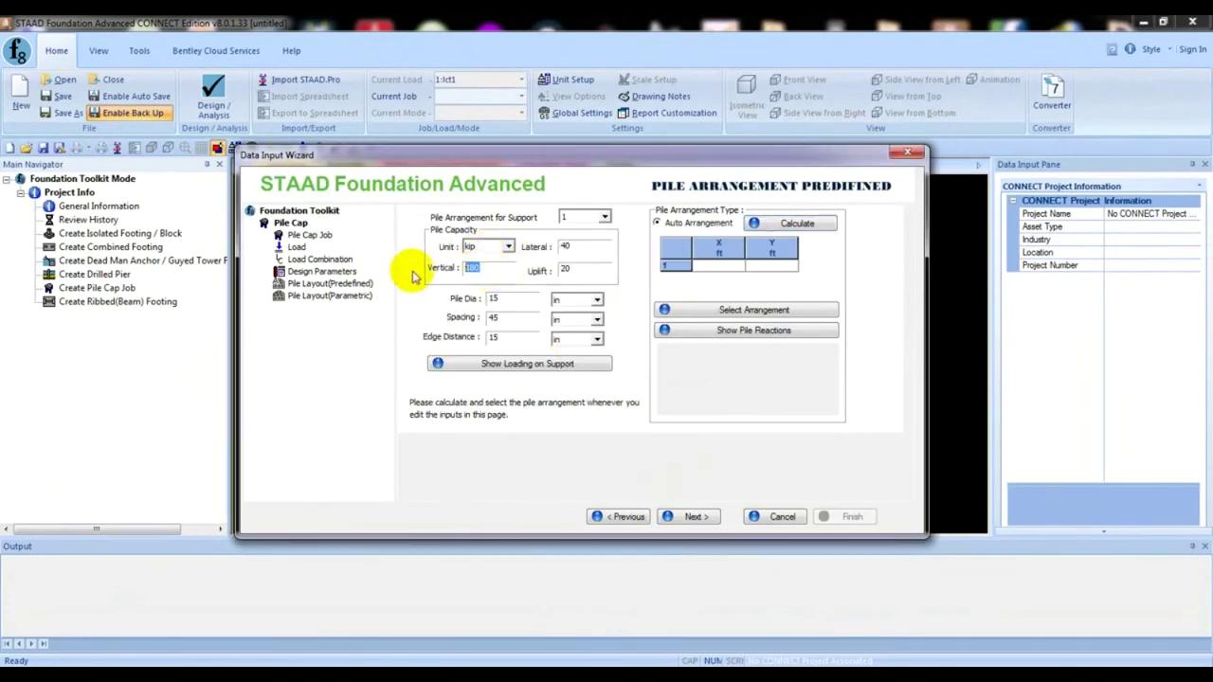
{"action": "double_click", "coordinate": [488, 272]}
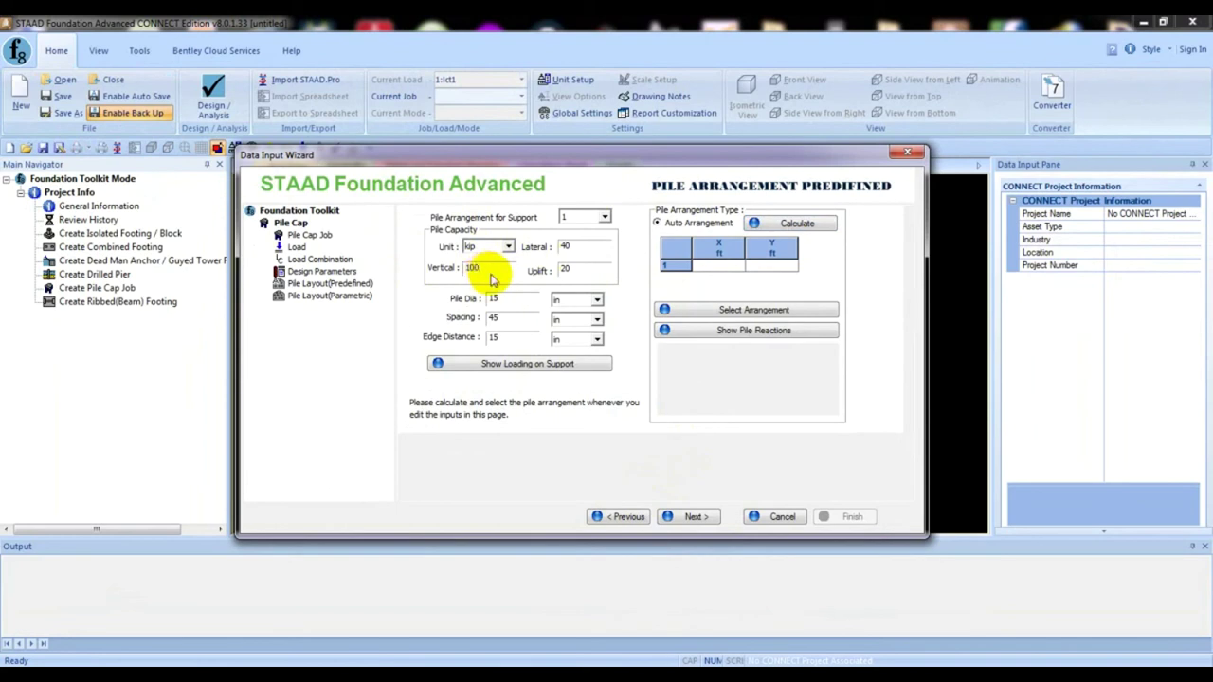
{"action": "left_click", "coordinate": [813, 224]}
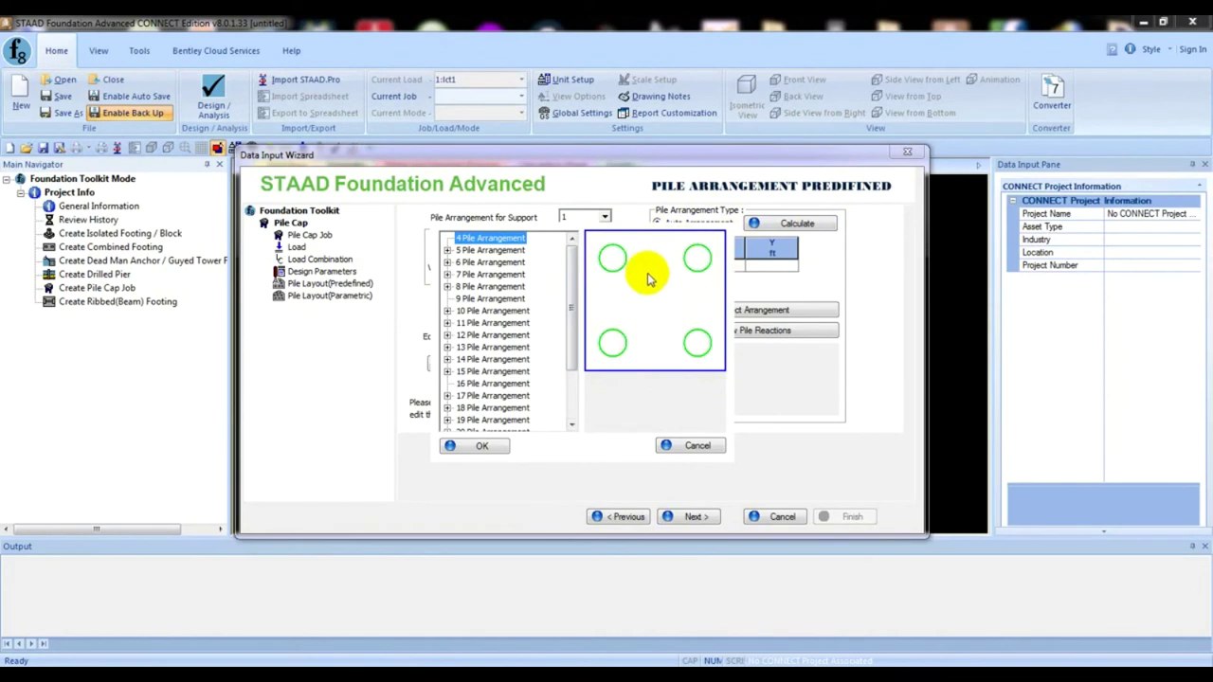
{"action": "left_click", "coordinate": [696, 453]}
- Preview the automatic pile arrangement for a vertical capacity of 150 kip without assigning it
{"action": "left_click", "coordinate": [471, 269]}
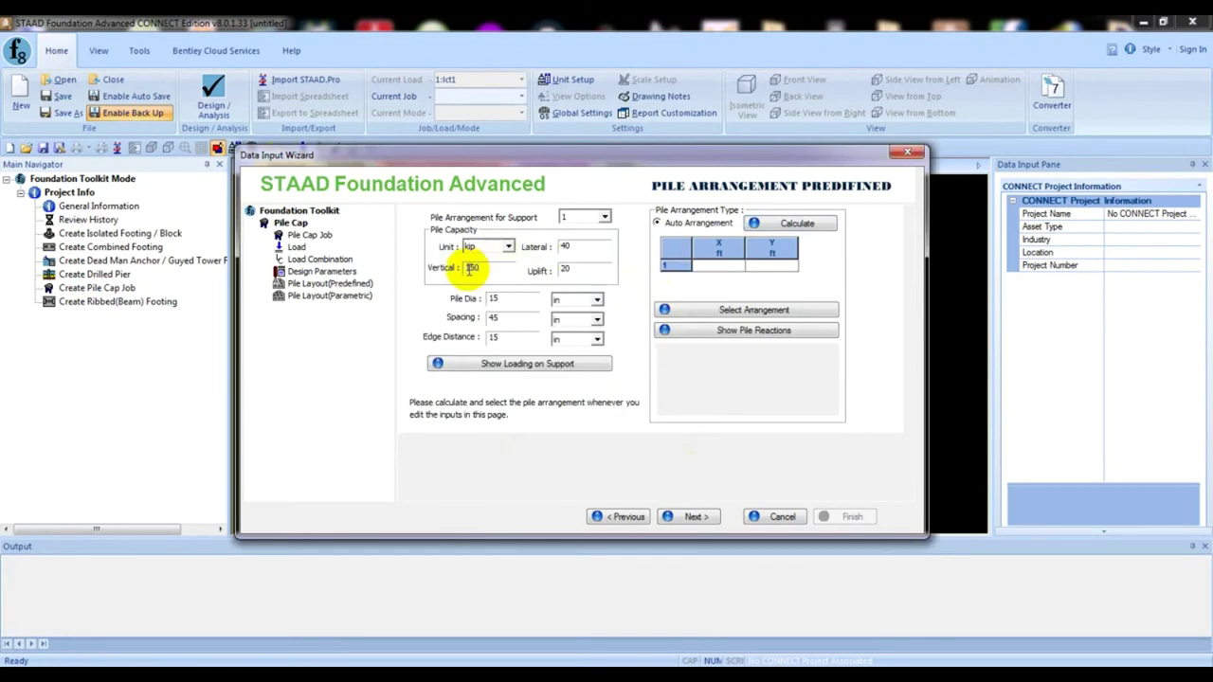
{"action": "left_click", "coordinate": [792, 224]}
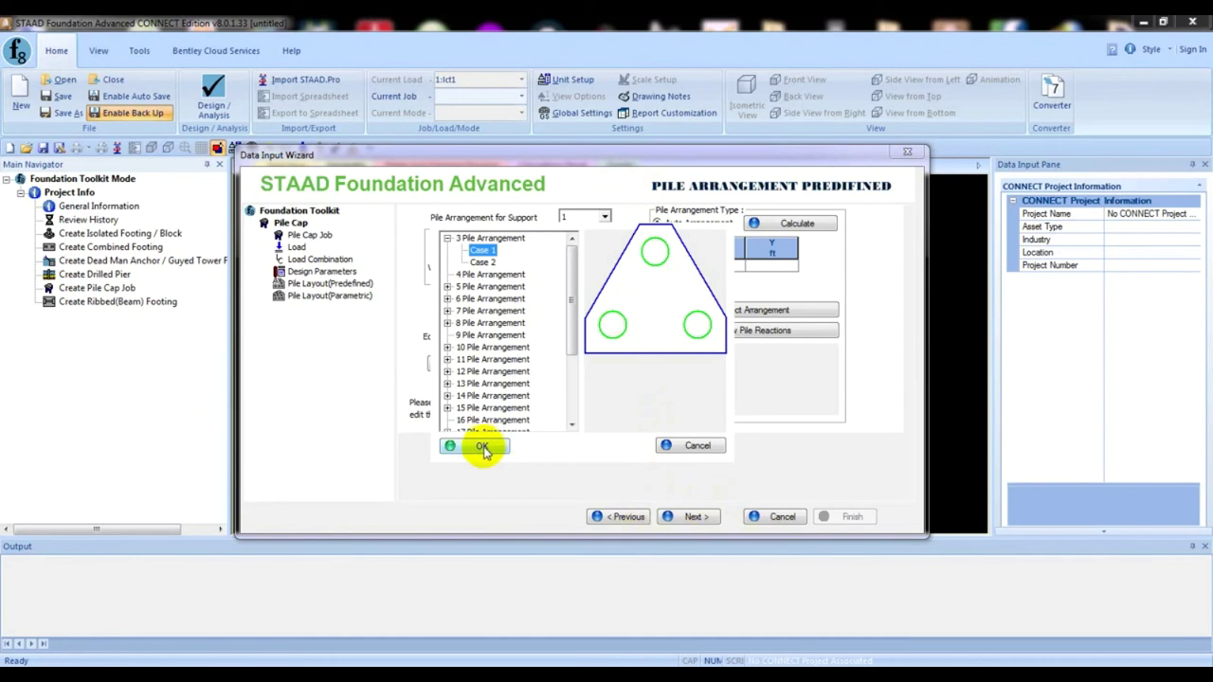
{"action": "left_click", "coordinate": [697, 446]}
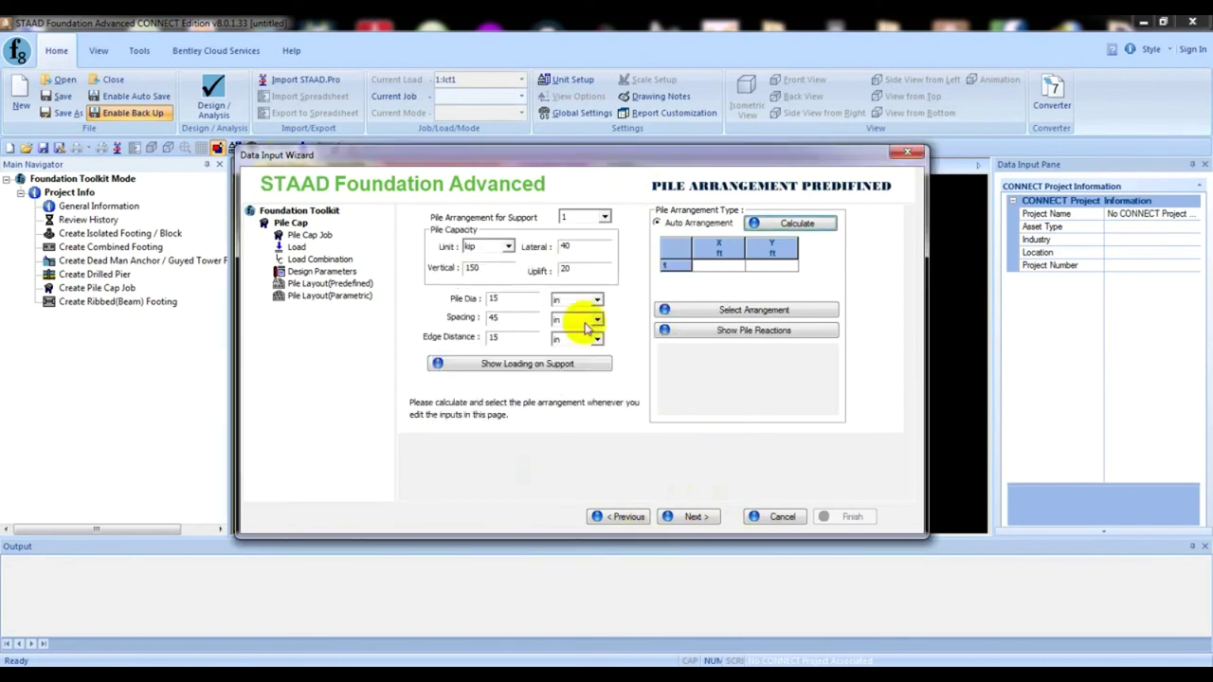
- Set the vertical pile capacity back to 180 kip
{"action": "left_click_drag", "start_coordinate": [495, 266], "coordinate": [389, 264]}
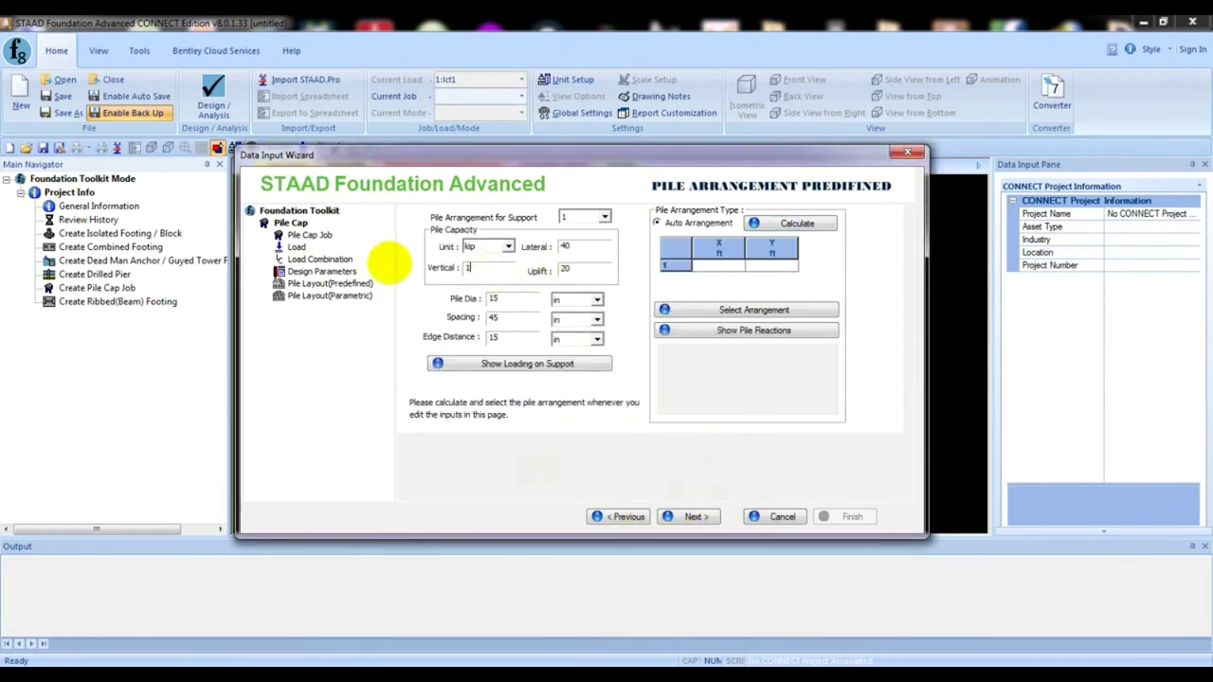
{"action": "type", "text": "180"}
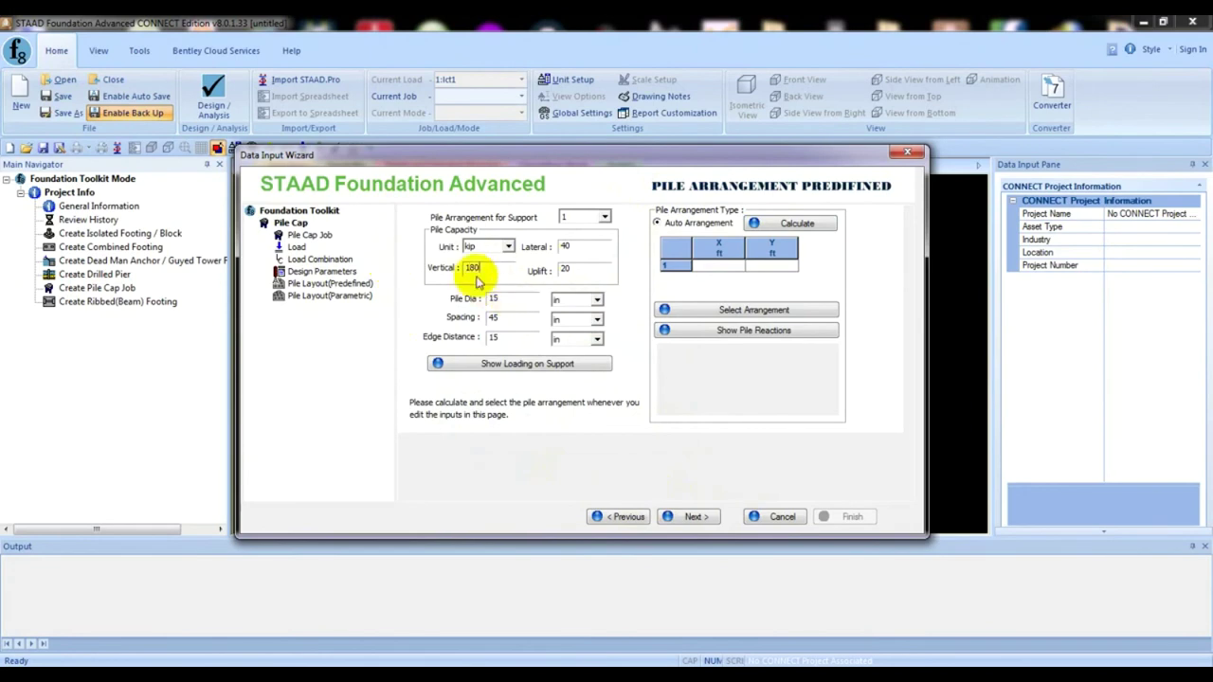
{"action": "left_click_drag", "start_coordinate": [487, 270], "coordinate": [472, 267]}
- Calculate the automatic arrangement, assign Case 1 of the 2 Pile Arrangement to the support, and continue to the parametric layout page
{"action": "left_click", "coordinate": [799, 224]}
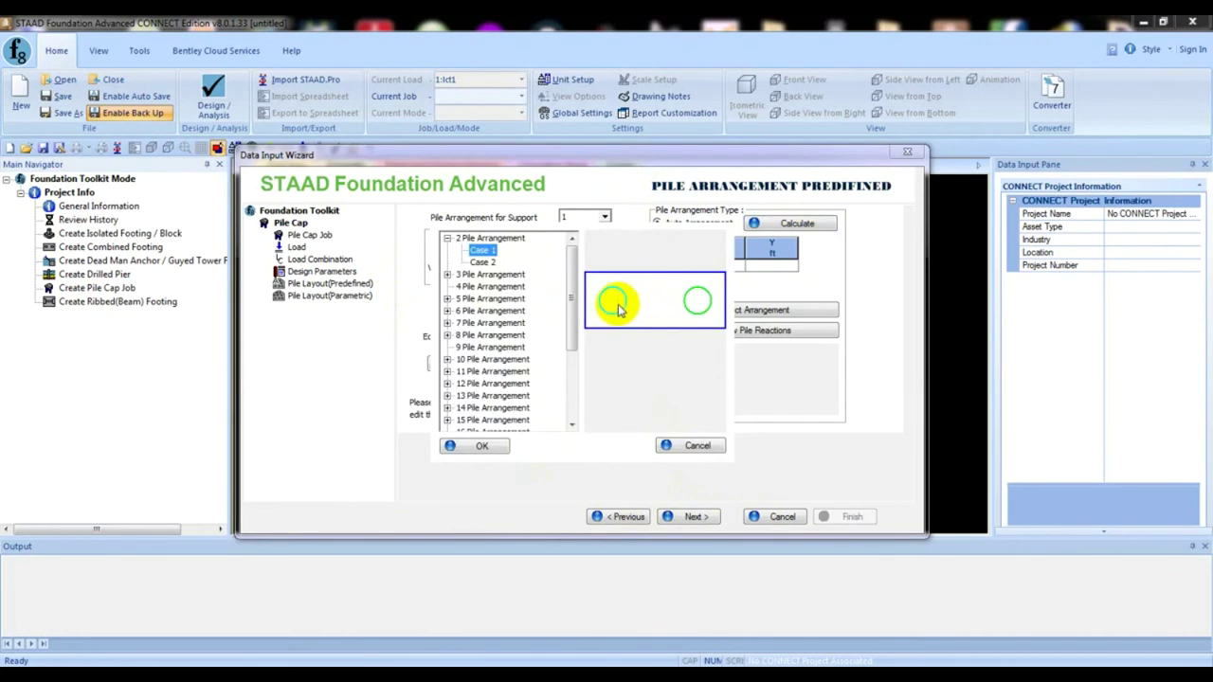
{"action": "left_click", "coordinate": [483, 261]}
{"action": "left_click", "coordinate": [483, 250]}
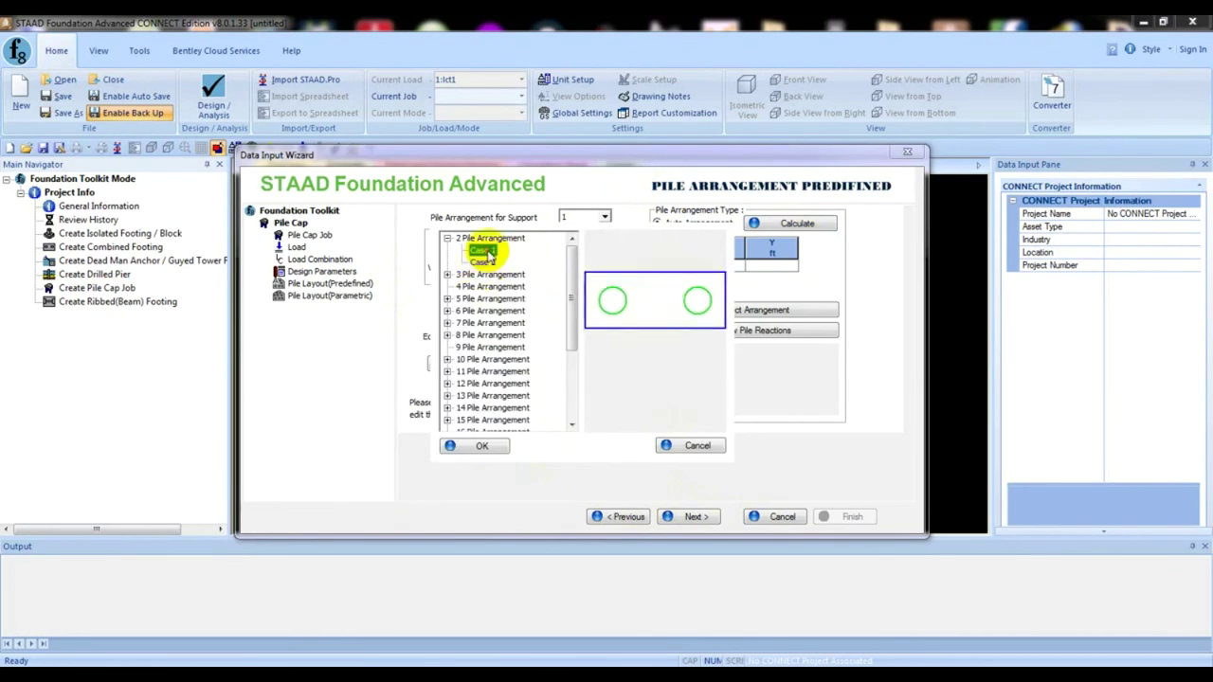
{"action": "left_click", "coordinate": [483, 447]}
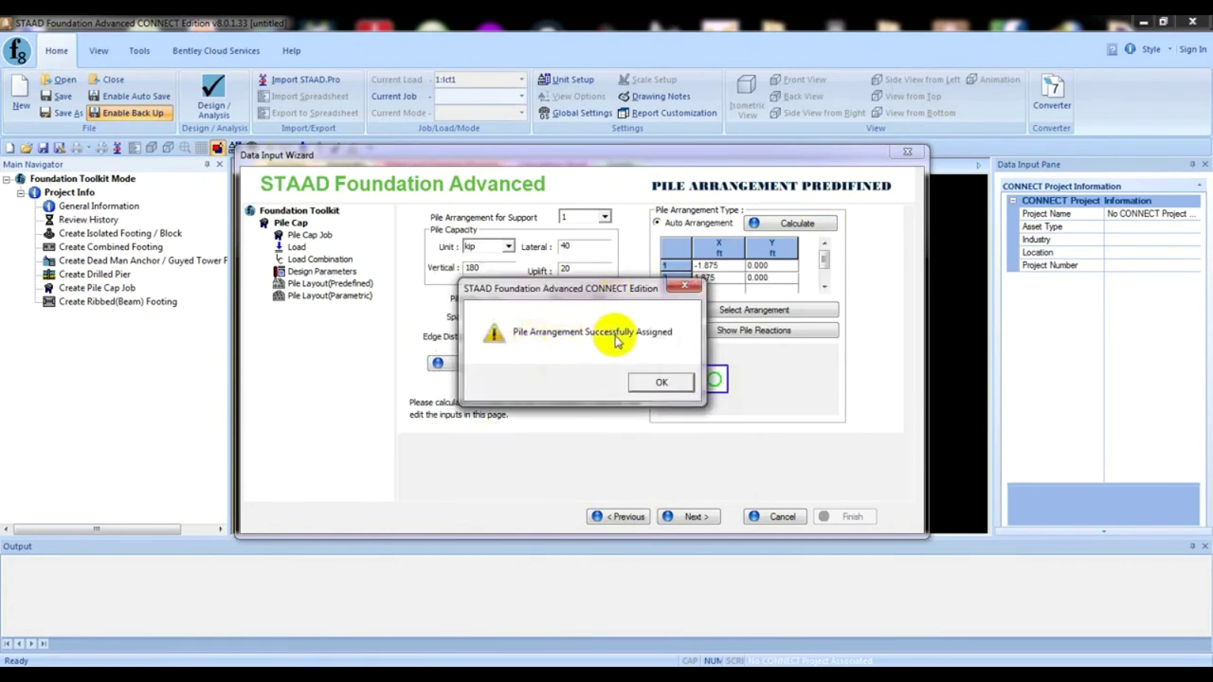
{"action": "left_click", "coordinate": [662, 382]}
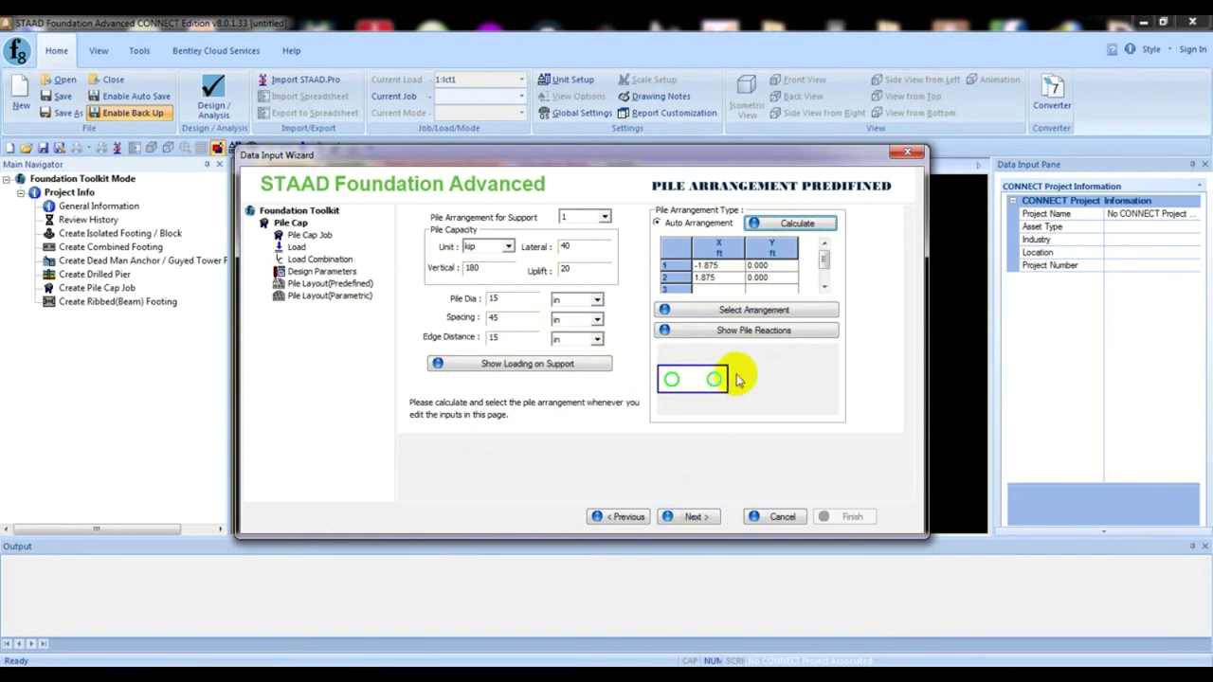
{"action": "left_click_drag", "start_coordinate": [825, 259], "coordinate": [828, 275]}
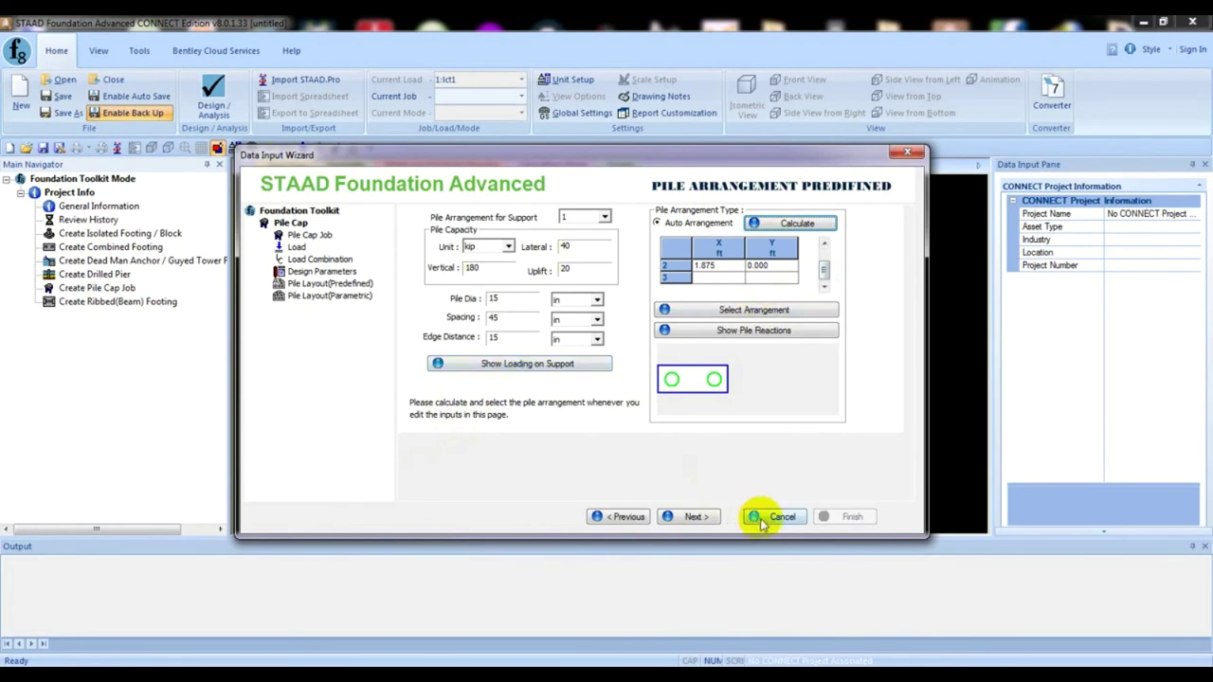
{"action": "left_click", "coordinate": [705, 518]}
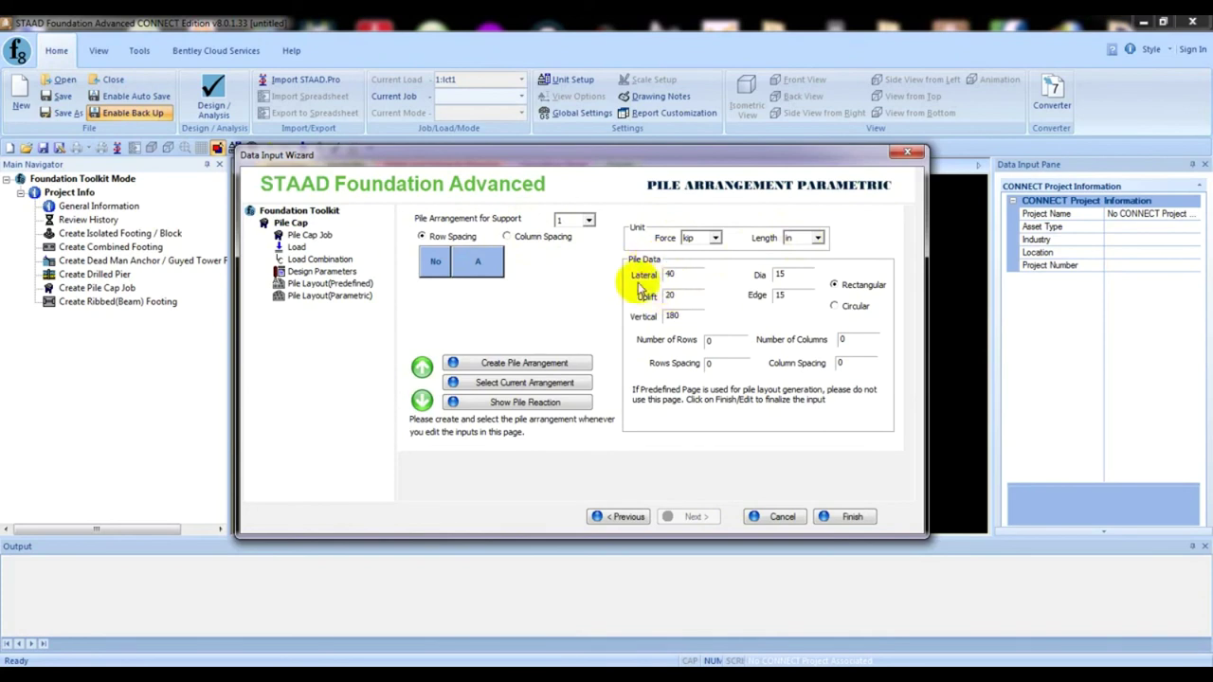
- Check the lateral, uplift, vertical, diameter and edge values in the parametric pile data
{"action": "double_click", "coordinate": [683, 274]}
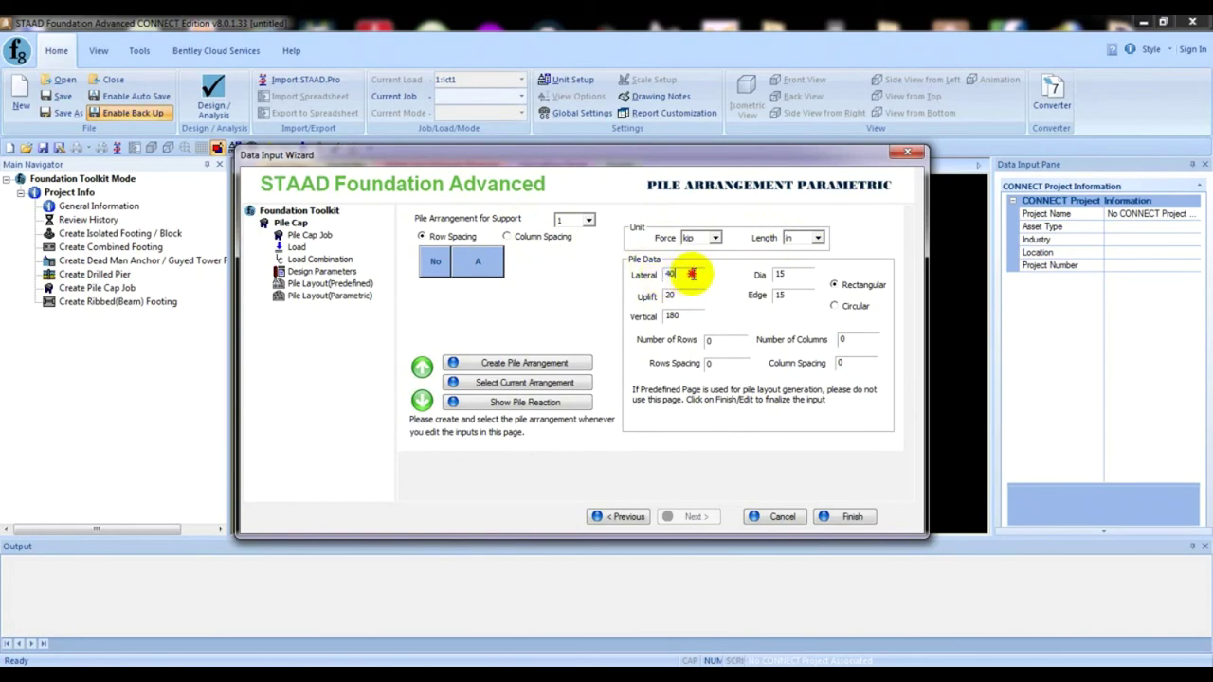
{"action": "double_click", "coordinate": [670, 296]}
{"action": "left_click", "coordinate": [675, 315]}
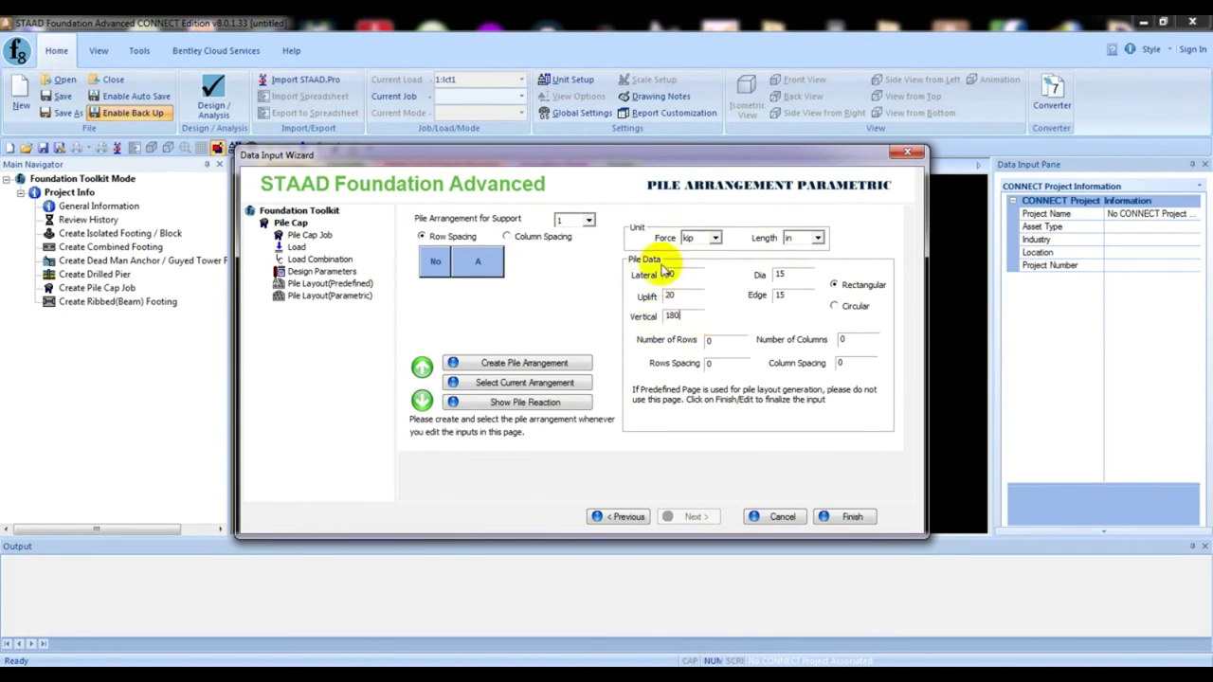
{"action": "double_click", "coordinate": [799, 274]}
{"action": "type", "text": "15"}
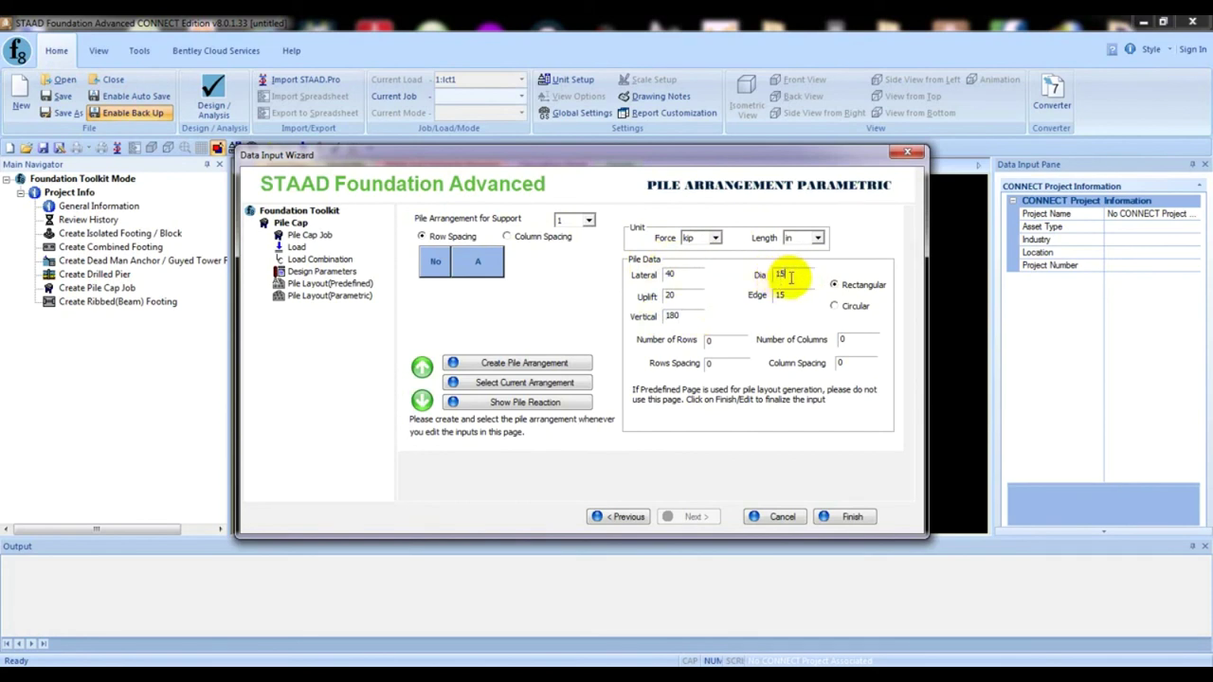
{"action": "double_click", "coordinate": [779, 295]}
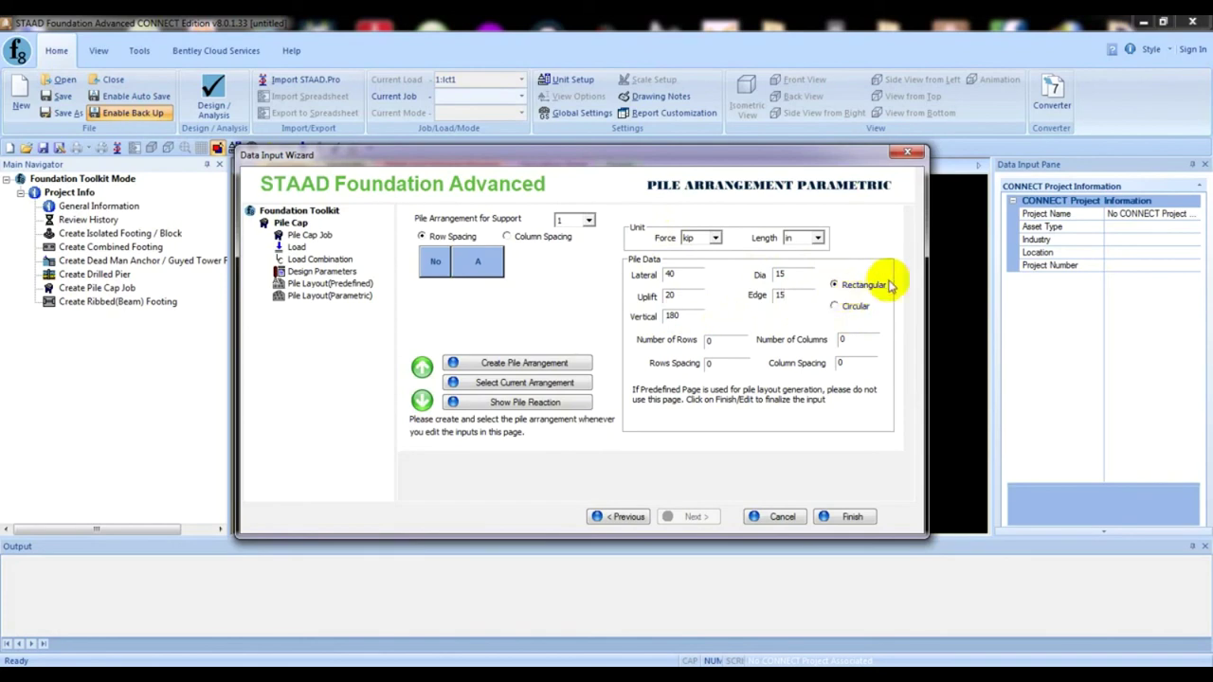
- Select the circular option for the parametric layout and finish the wizard to create the pile cap job
{"action": "left_click", "coordinate": [850, 309]}
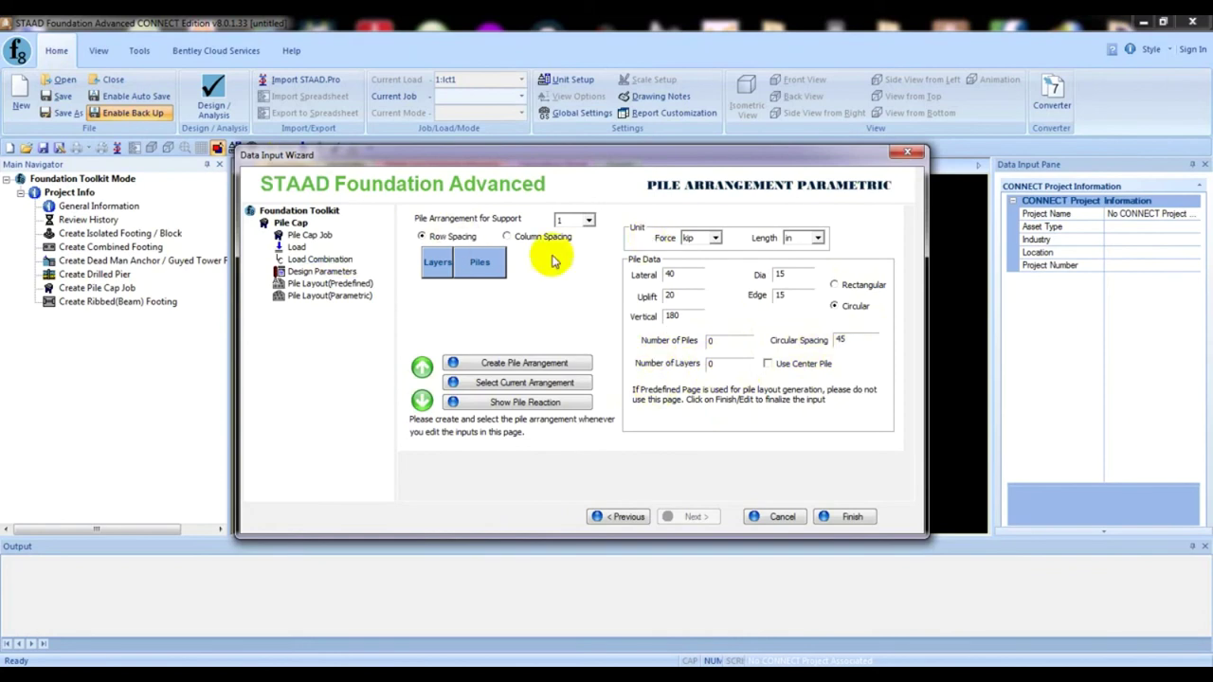
{"action": "left_click", "coordinate": [851, 518]}
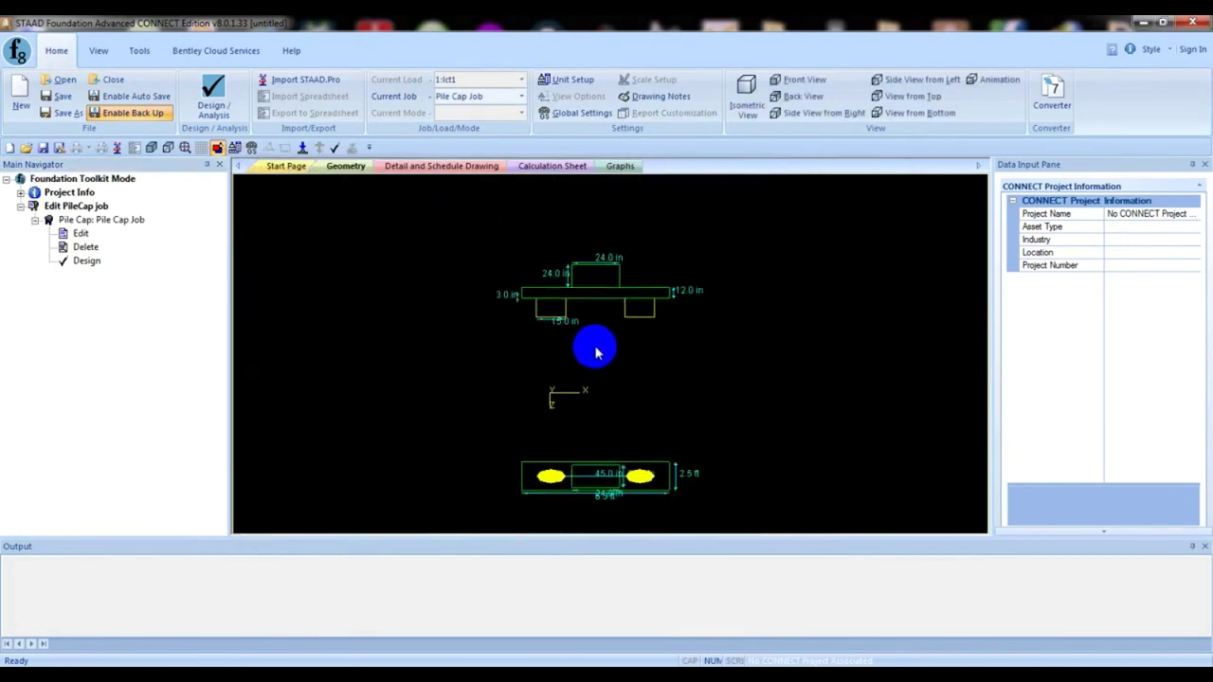
- Examine the pile cap's elevation and plan geometry, including the pedestal, cap thickness and pile dimensions
{"action": "scroll", "coordinate": [595, 373], "scroll_direction": "down", "scroll_amount": 2}
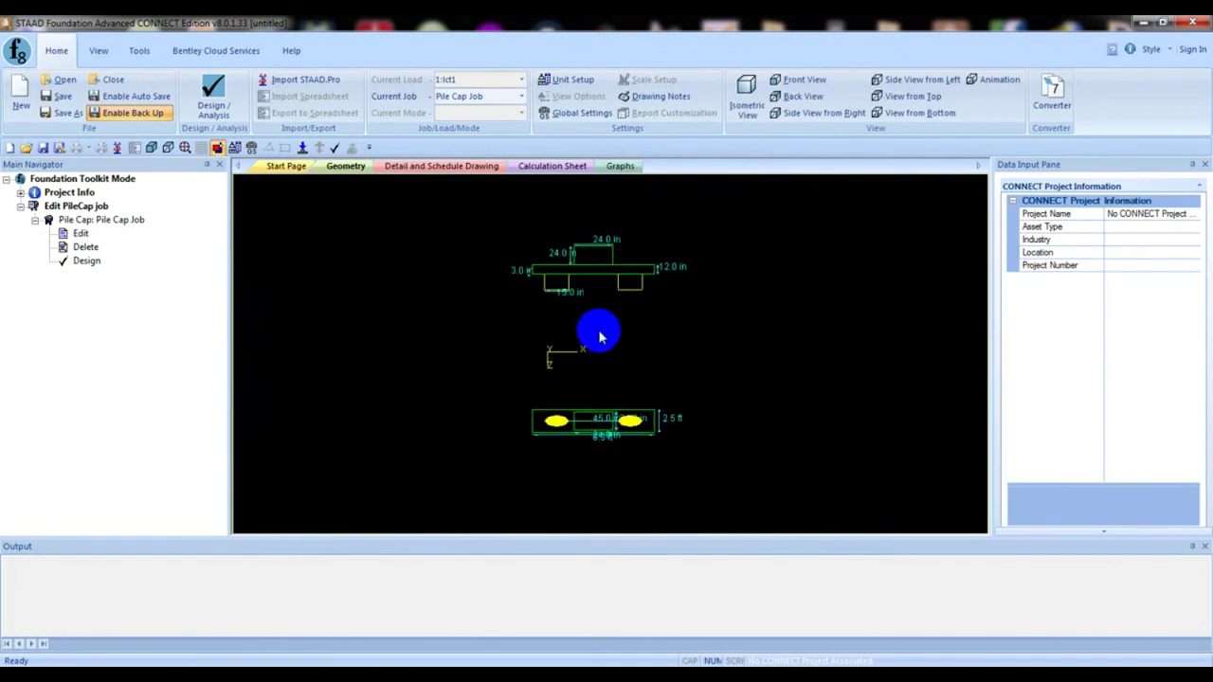
{"action": "scroll", "coordinate": [604, 365], "scroll_direction": "up", "scroll_amount": 4}
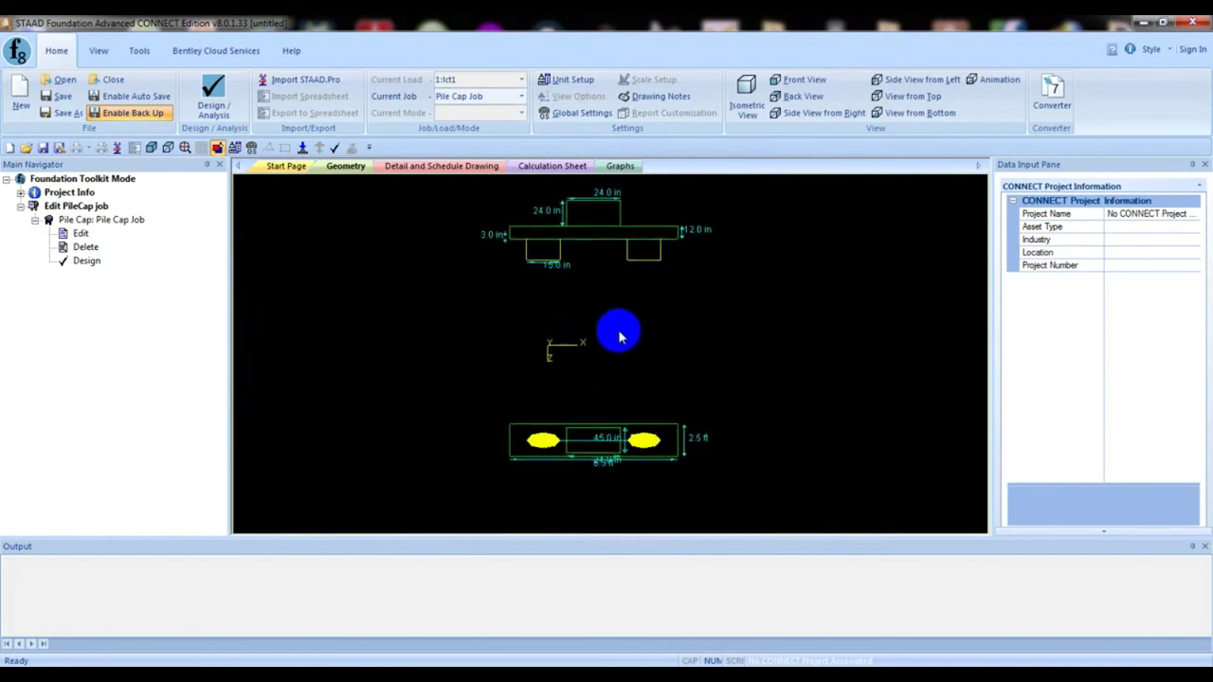
{"action": "scroll", "coordinate": [607, 376], "scroll_direction": "down", "scroll_amount": 2}
{"action": "scroll", "coordinate": [590, 303], "scroll_direction": "up", "scroll_amount": 3}
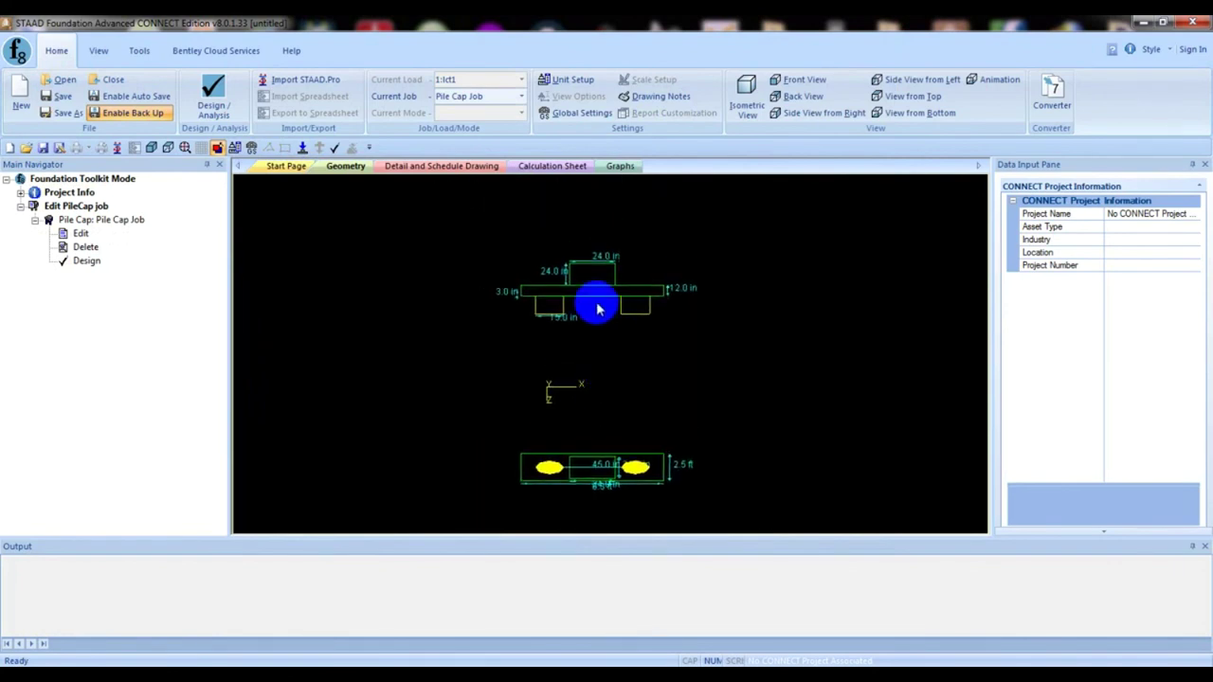
{"action": "scroll", "coordinate": [572, 294], "scroll_direction": "up", "scroll_amount": 3}
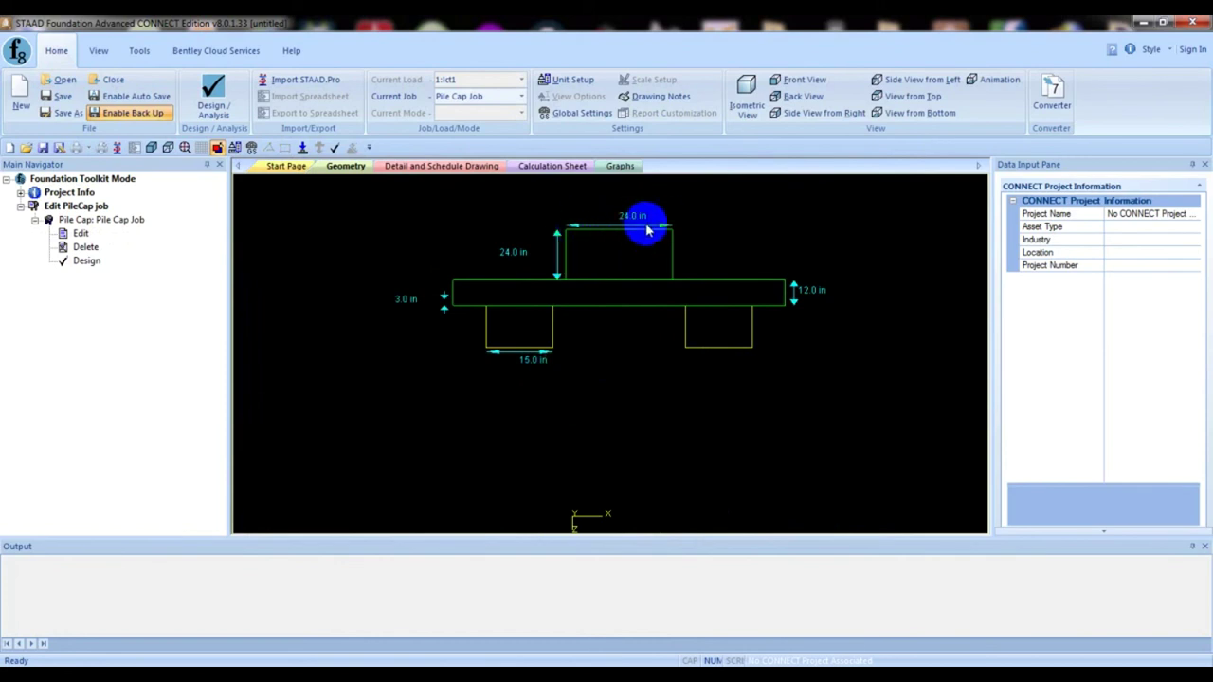
{"action": "scroll", "coordinate": [541, 331], "scroll_direction": "down", "scroll_amount": 3}
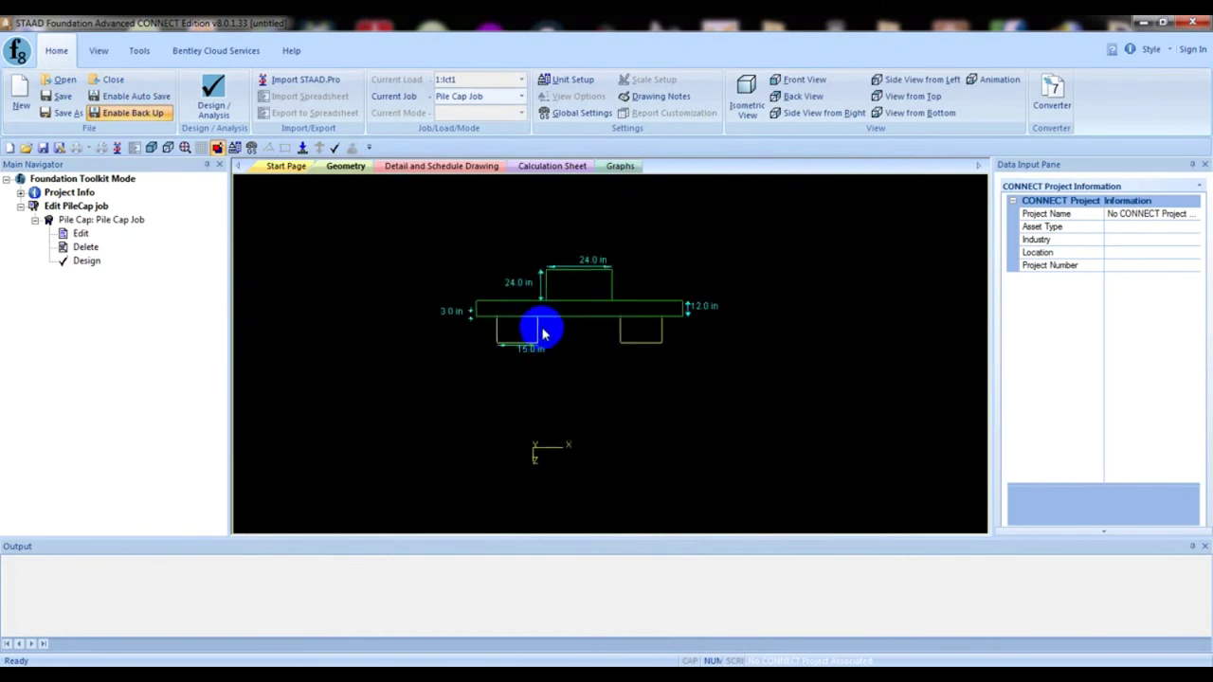
{"action": "scroll", "coordinate": [537, 356], "scroll_direction": "down", "scroll_amount": 3}
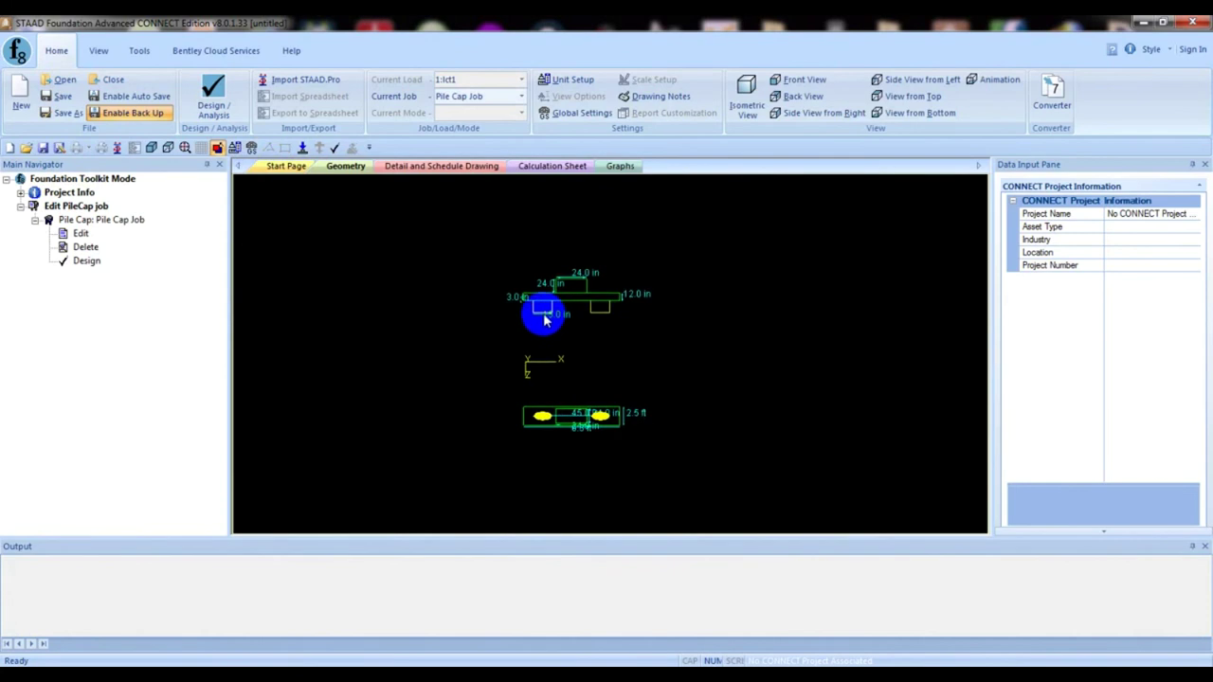
- Run the pile cap design and check the required depth in the calculation sheet's Pile Cap Design Calculation section
{"action": "left_click", "coordinate": [211, 106]}
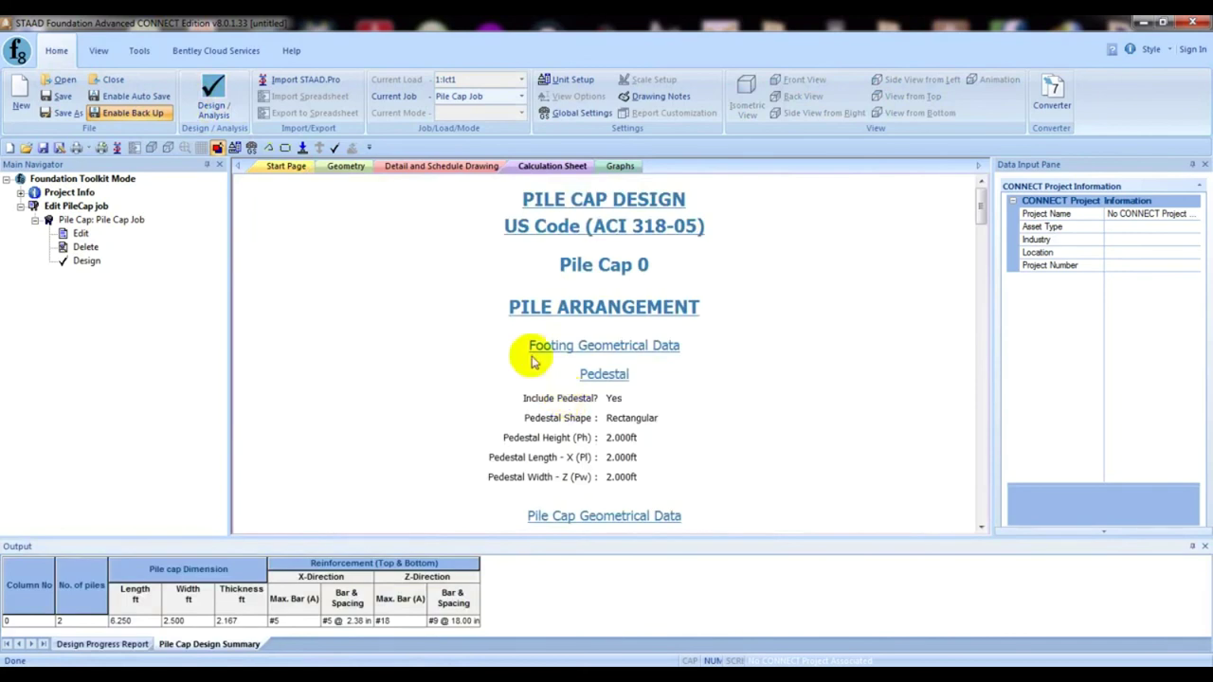
{"action": "scroll", "coordinate": [545, 383], "scroll_direction": "down", "scroll_amount": 15}
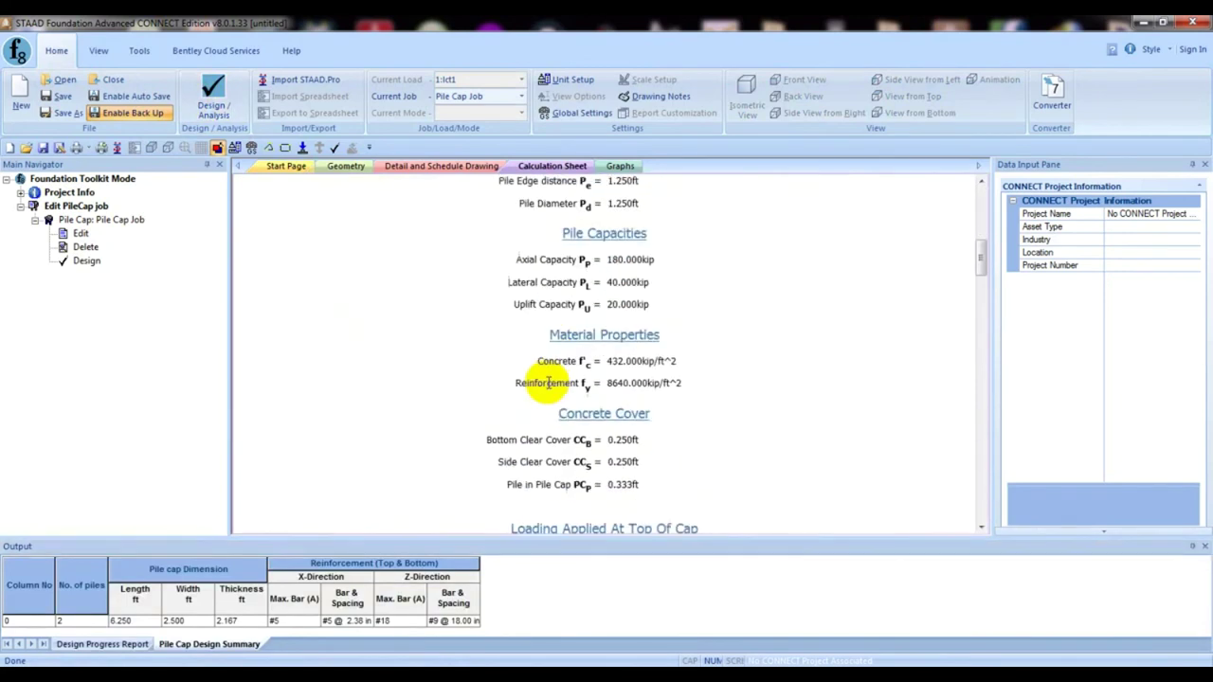
{"action": "scroll", "coordinate": [535, 352], "scroll_direction": "down", "scroll_amount": 5}
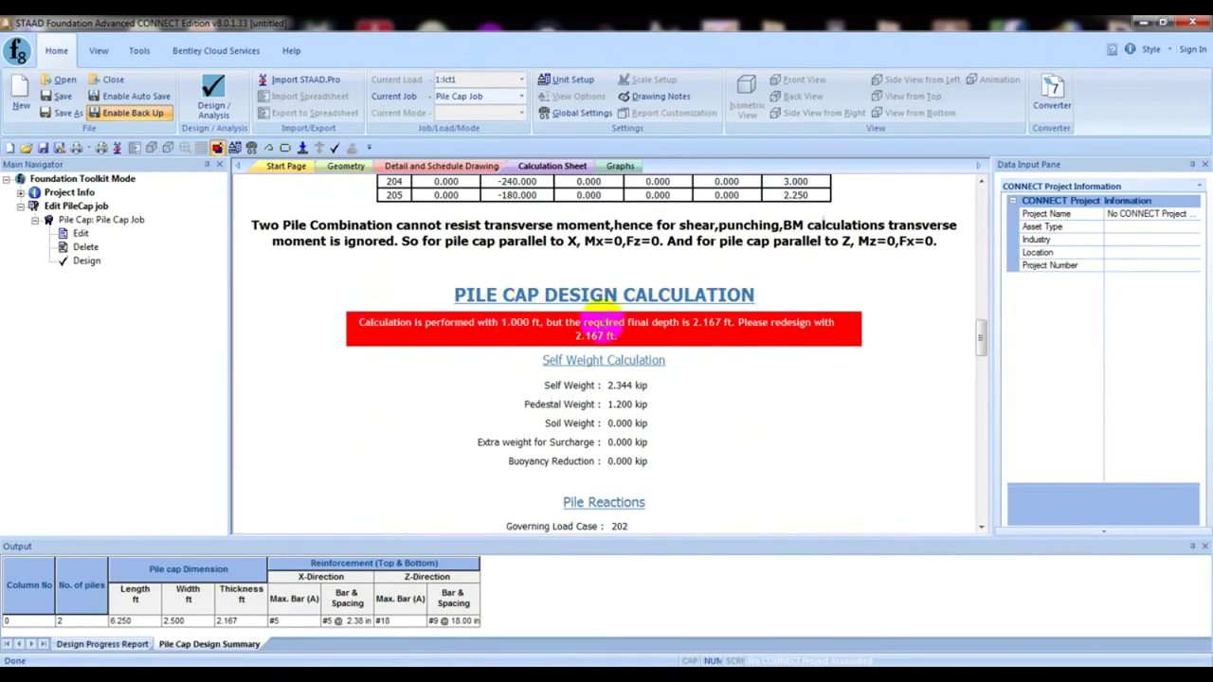
{"action": "left_click", "coordinate": [603, 325]}
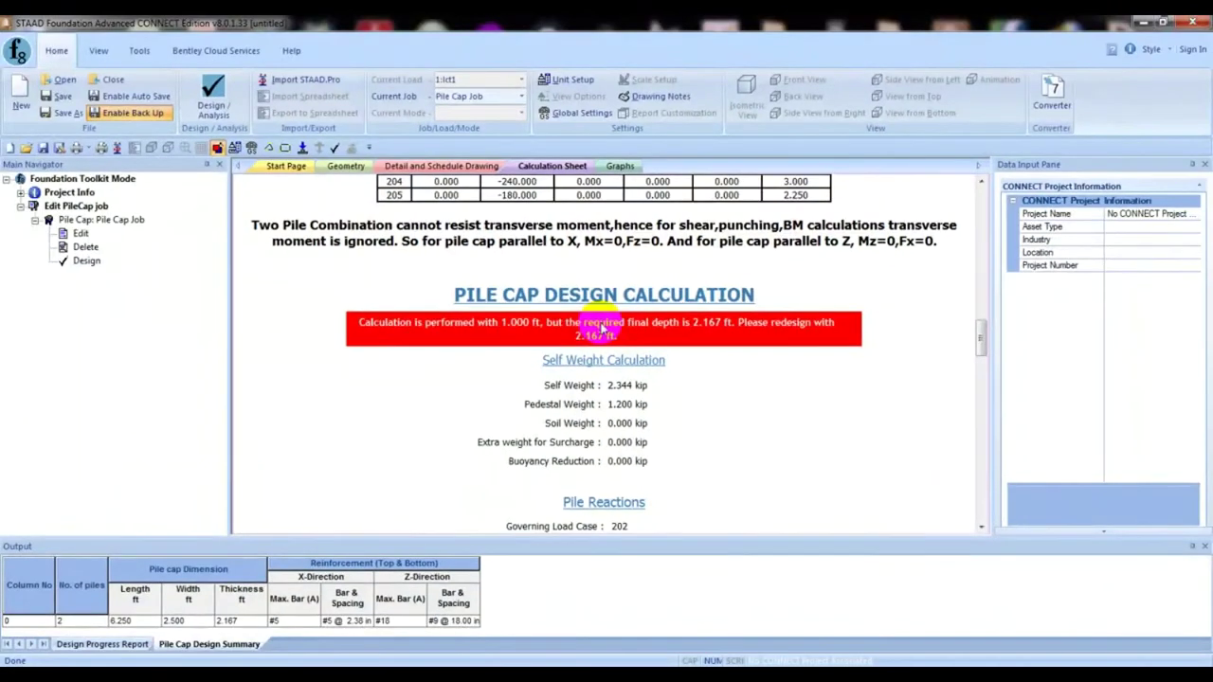
- Edit the pile cap job's design parameters, setting the initial thickness to 30 in, and apply the change
{"action": "left_click", "coordinate": [80, 234]}
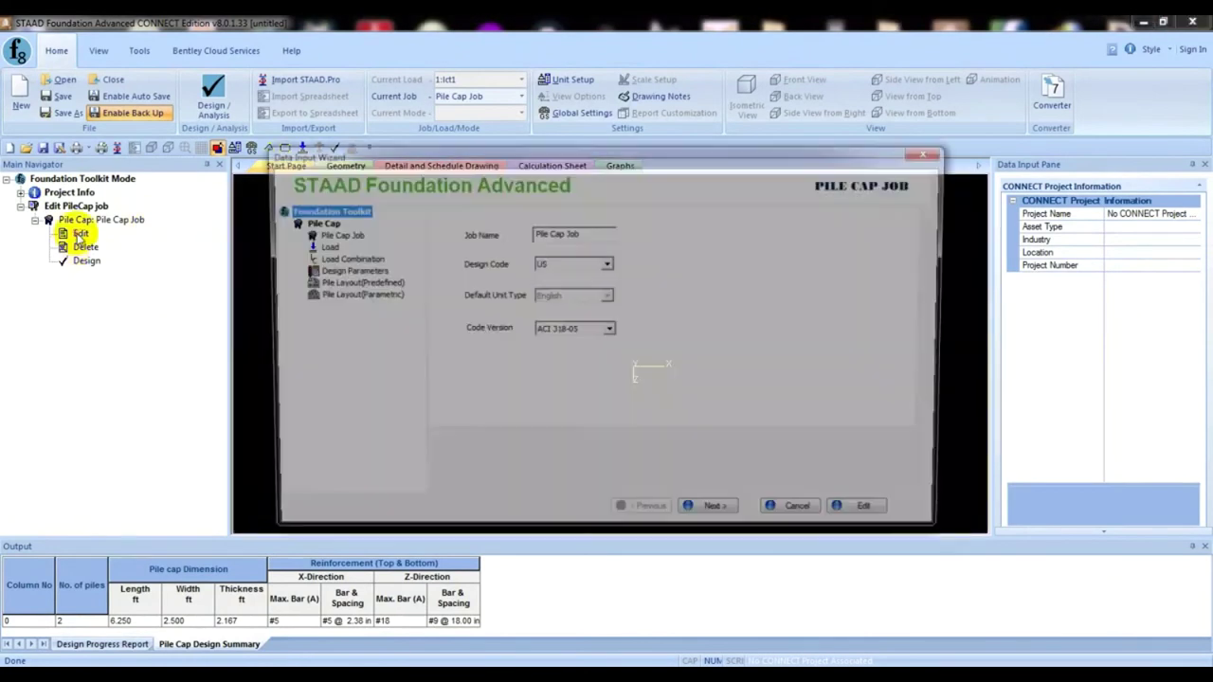
{"action": "left_click", "coordinate": [346, 272]}
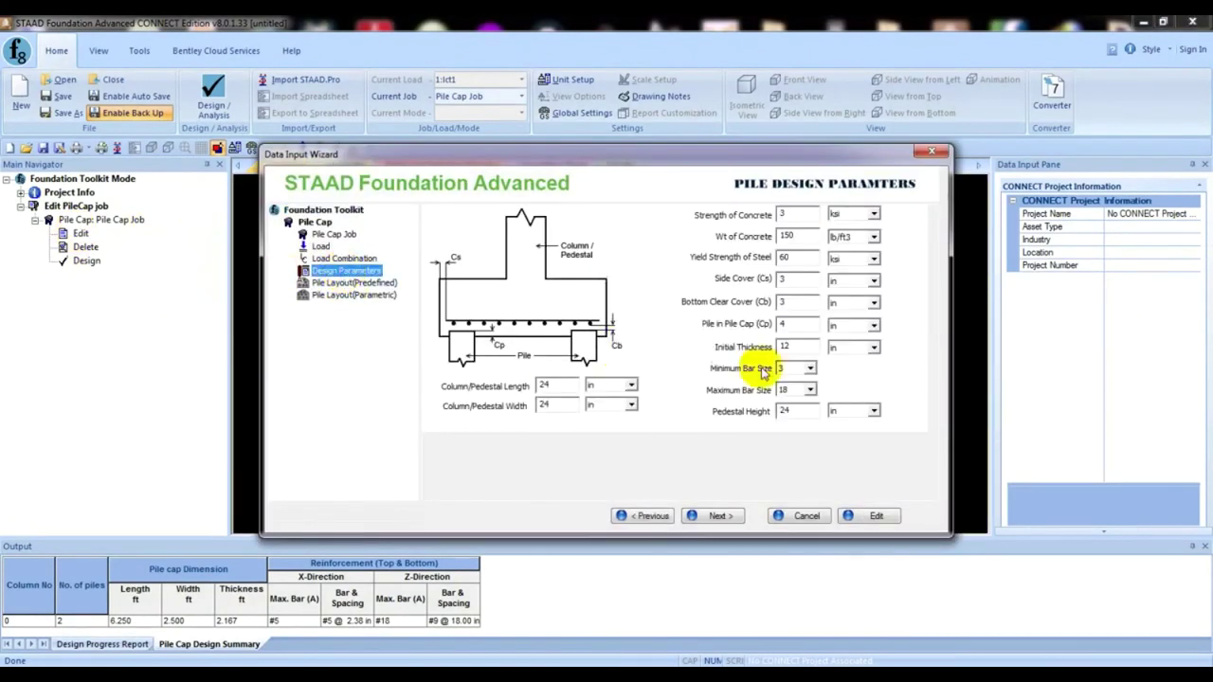
{"action": "left_click_drag", "start_coordinate": [798, 346], "coordinate": [733, 347]}
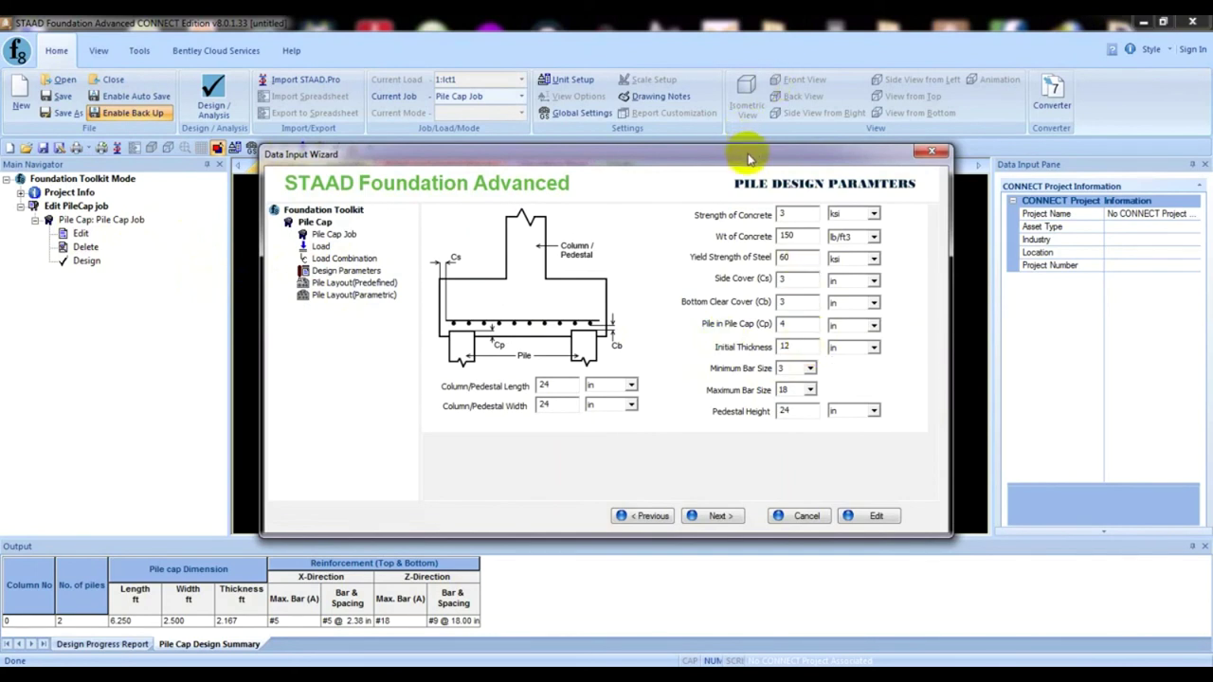
{"action": "left_click_drag", "start_coordinate": [744, 157], "coordinate": [718, 171]}
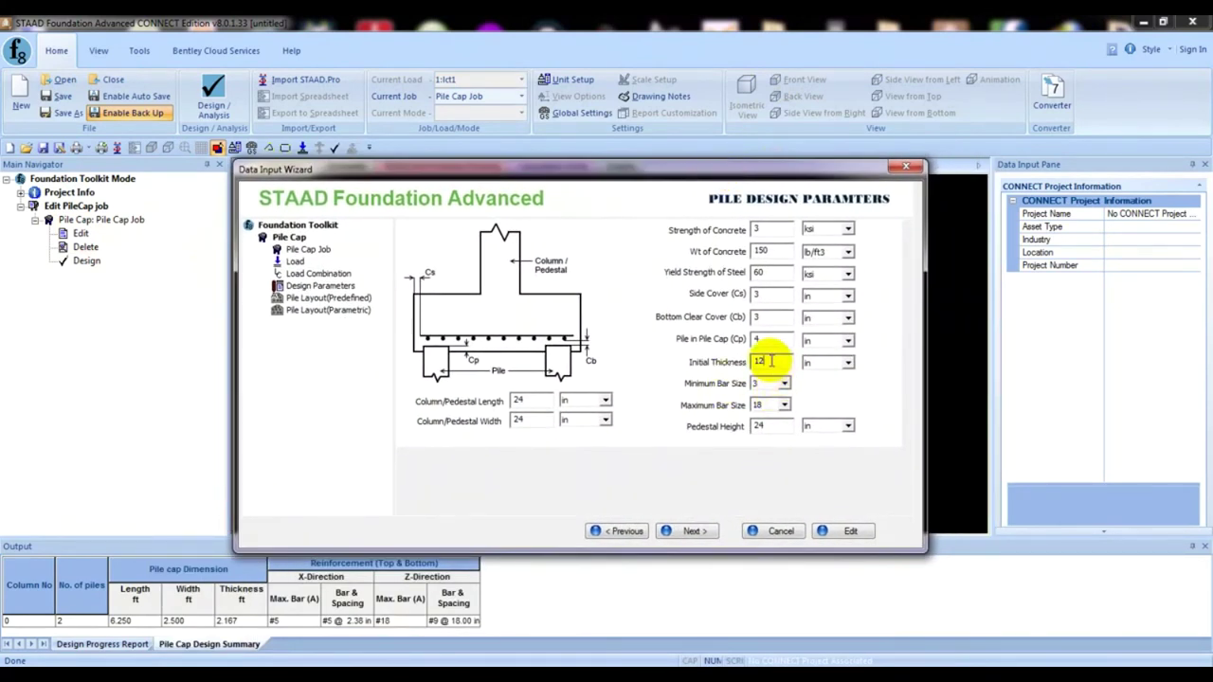
{"action": "left_click_drag", "start_coordinate": [764, 360], "coordinate": [781, 361]}
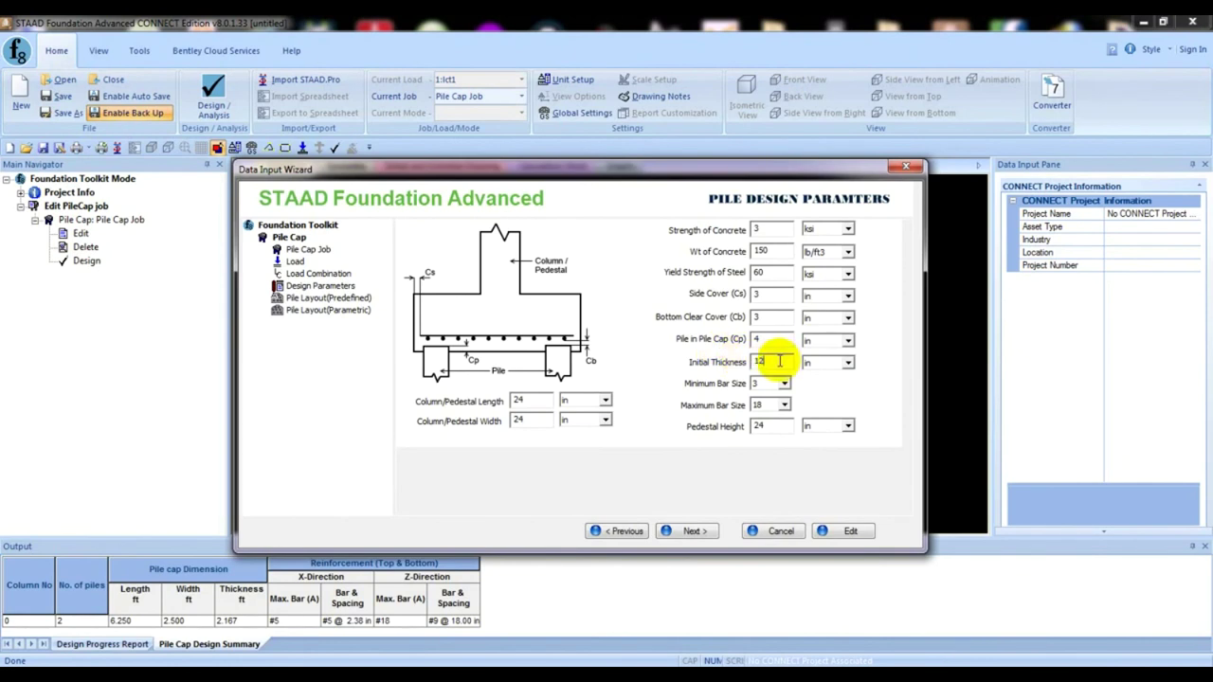
{"action": "double_click", "coordinate": [777, 361]}
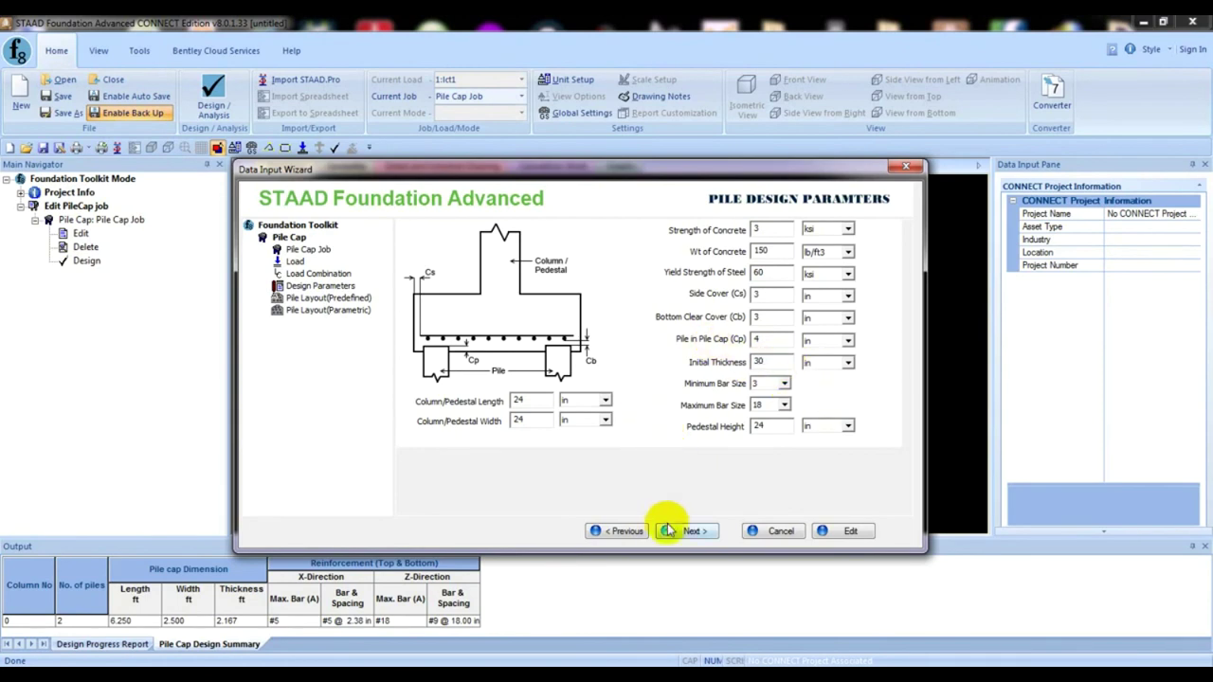
{"action": "left_click", "coordinate": [850, 532]}
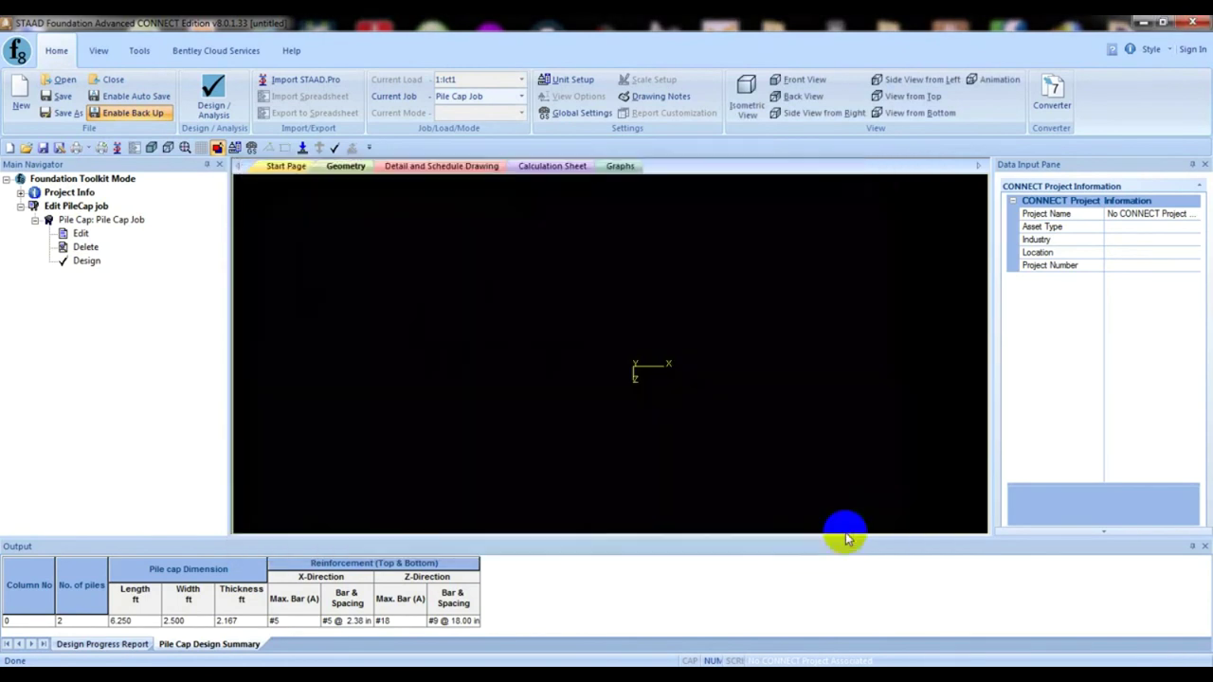
- Rerun the pile cap design and read the calculation sheet through to the top reinforcement selection
{"action": "left_click", "coordinate": [214, 98]}
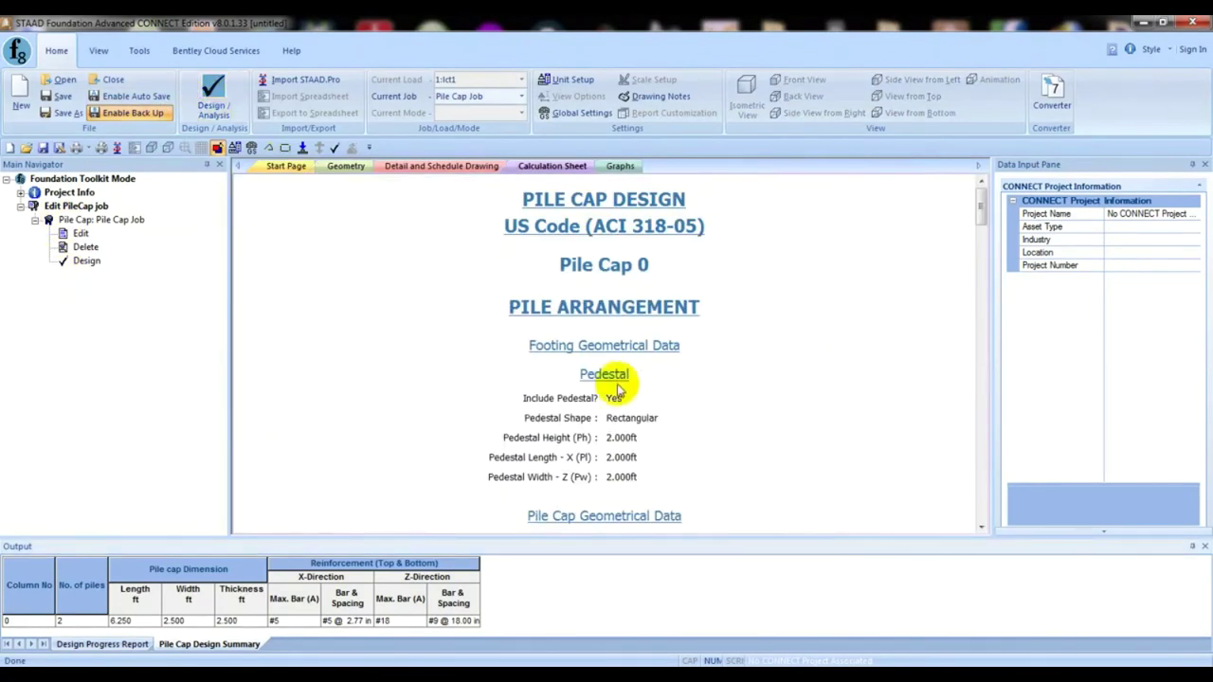
{"action": "scroll", "coordinate": [612, 385], "scroll_direction": "down", "scroll_amount": 10}
{"action": "scroll", "coordinate": [614, 389], "scroll_direction": "down", "scroll_amount": 15}
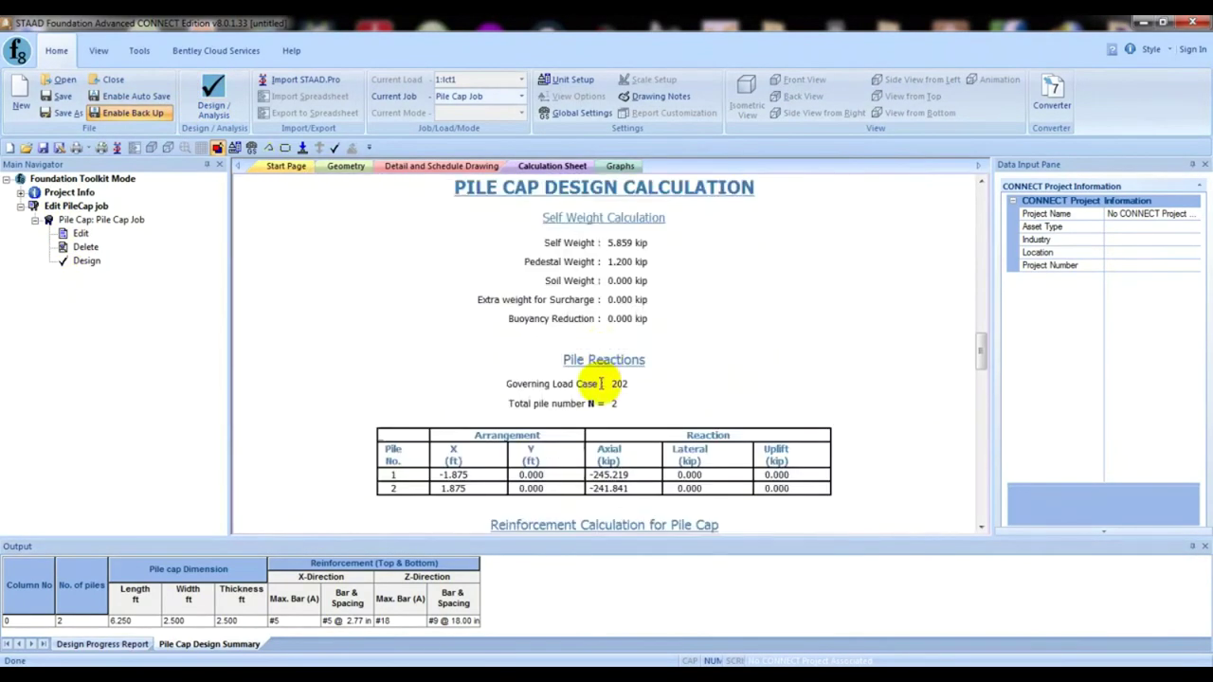
{"action": "scroll", "coordinate": [588, 386], "scroll_direction": "down", "scroll_amount": 15}
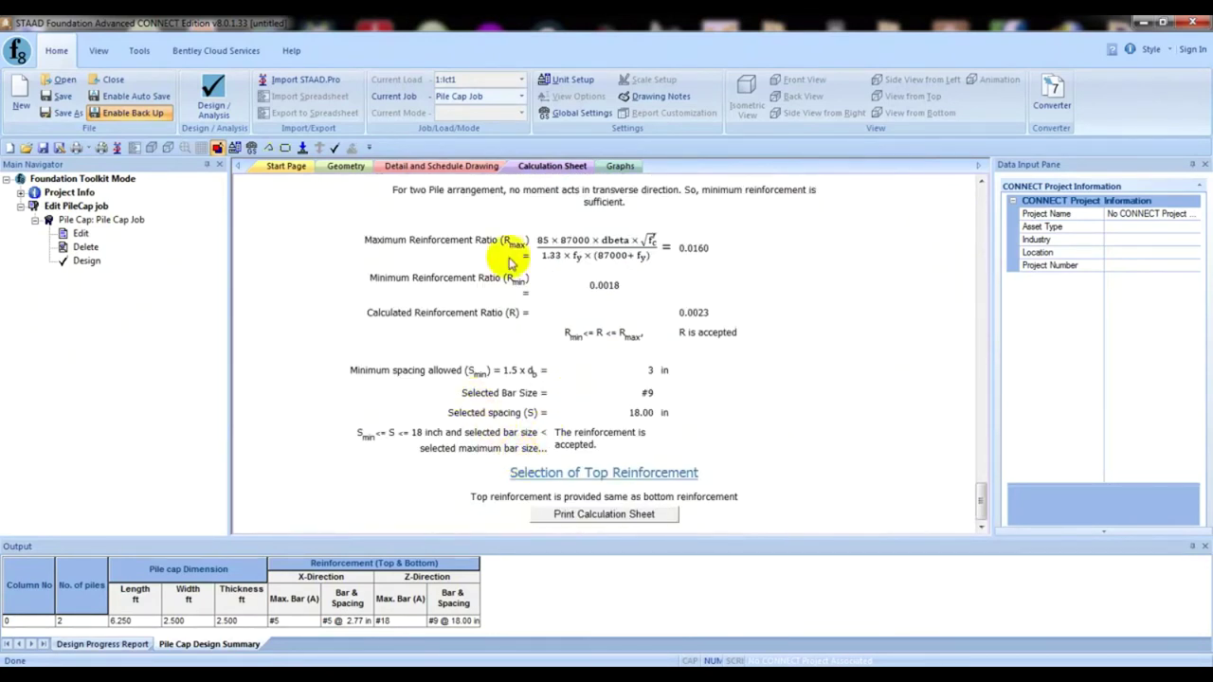
- Review the calculation sheet again from its beginning to its end, view its print options, and close them without printing
{"action": "scroll", "coordinate": [557, 390], "scroll_direction": "up", "scroll_amount": 20}
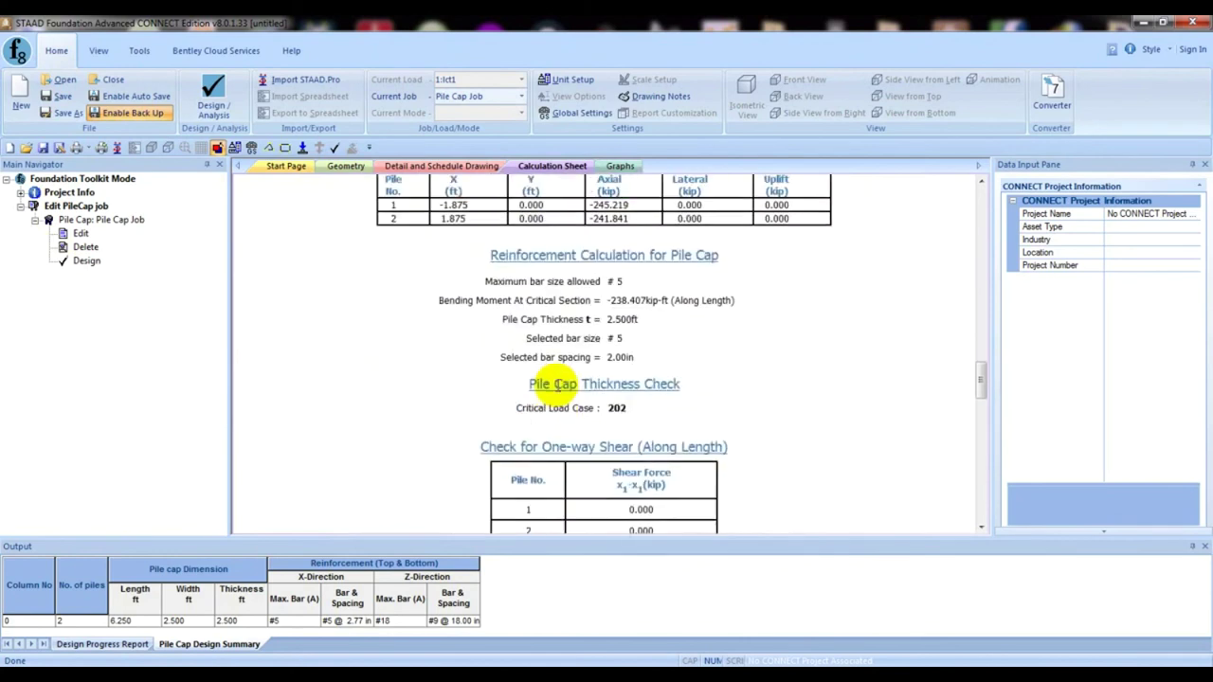
{"action": "scroll", "coordinate": [557, 390], "scroll_direction": "up", "scroll_amount": 10}
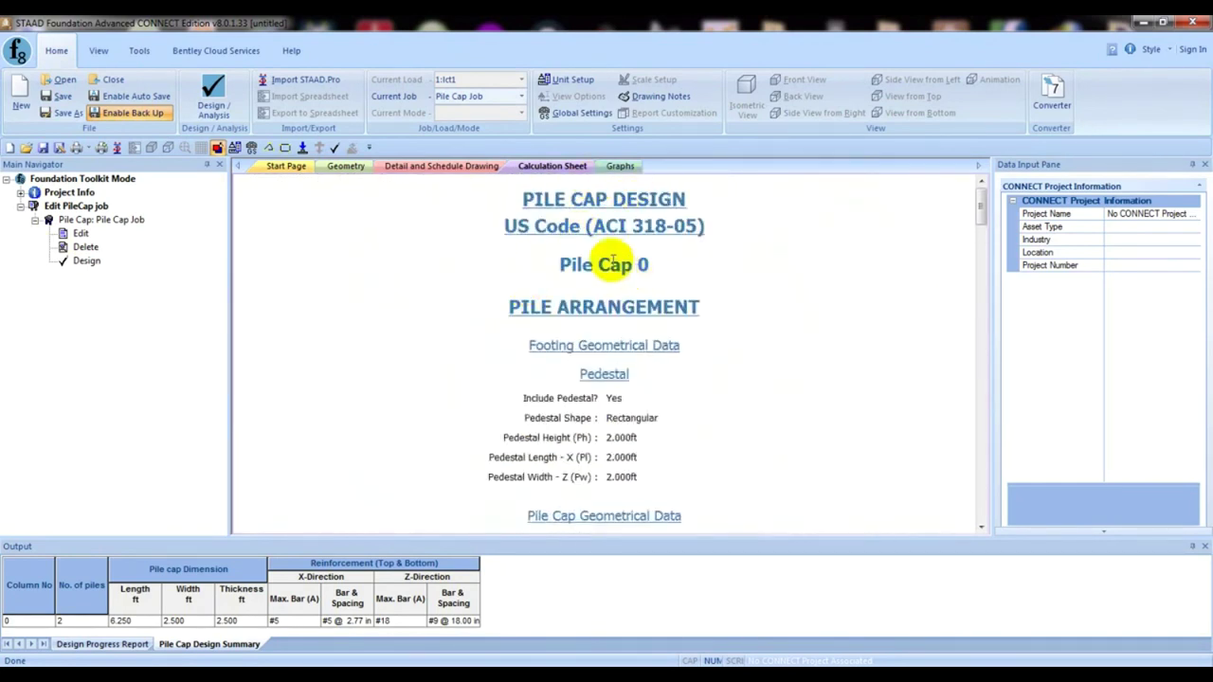
{"action": "scroll", "coordinate": [671, 427], "scroll_direction": "down", "scroll_amount": 15}
{"action": "scroll", "coordinate": [671, 427], "scroll_direction": "down", "scroll_amount": 15}
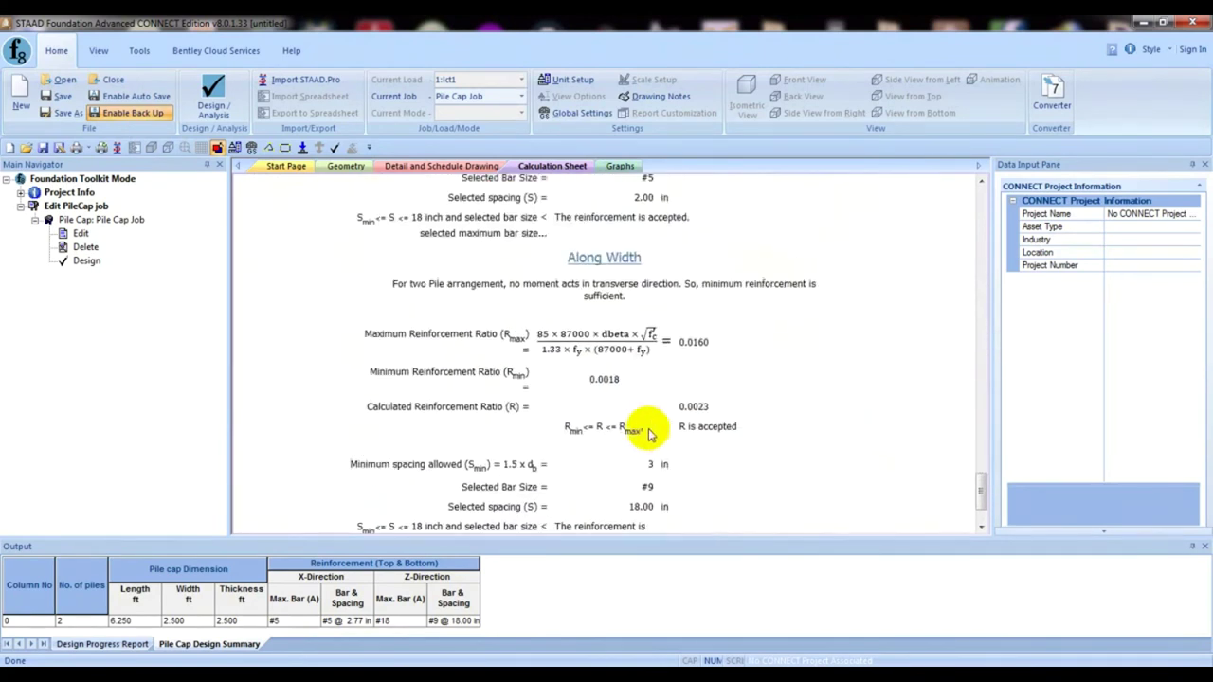
{"action": "left_click", "coordinate": [606, 515]}
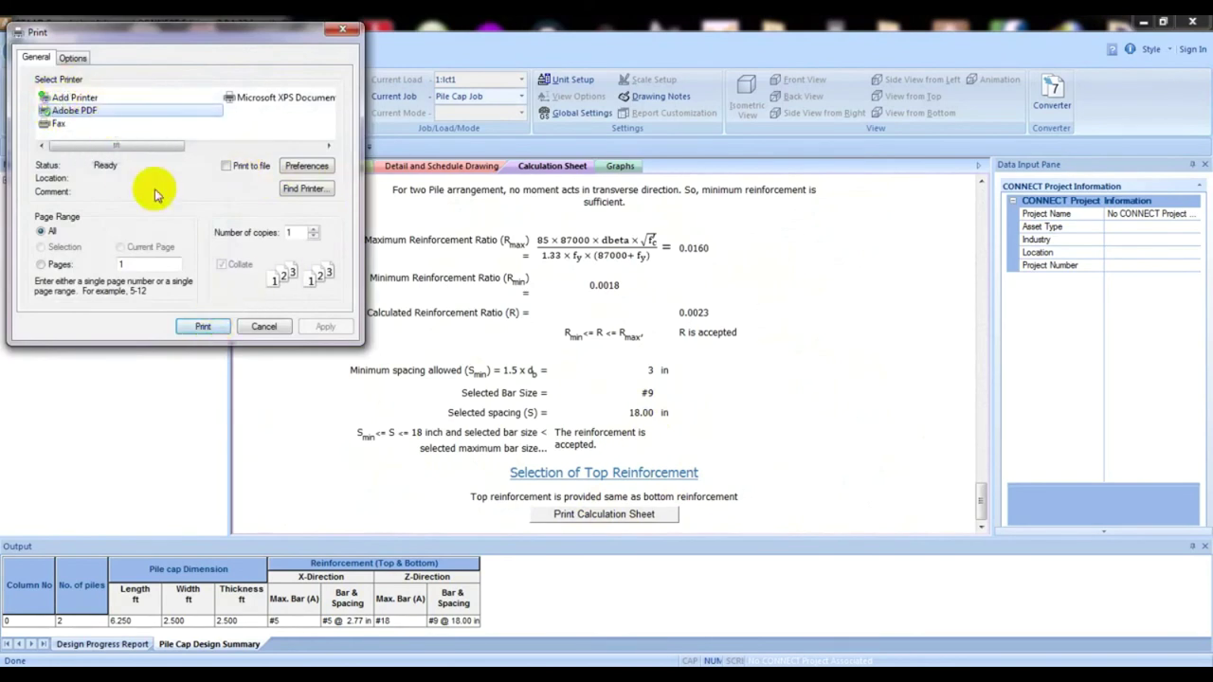
{"action": "left_click", "coordinate": [275, 328]}
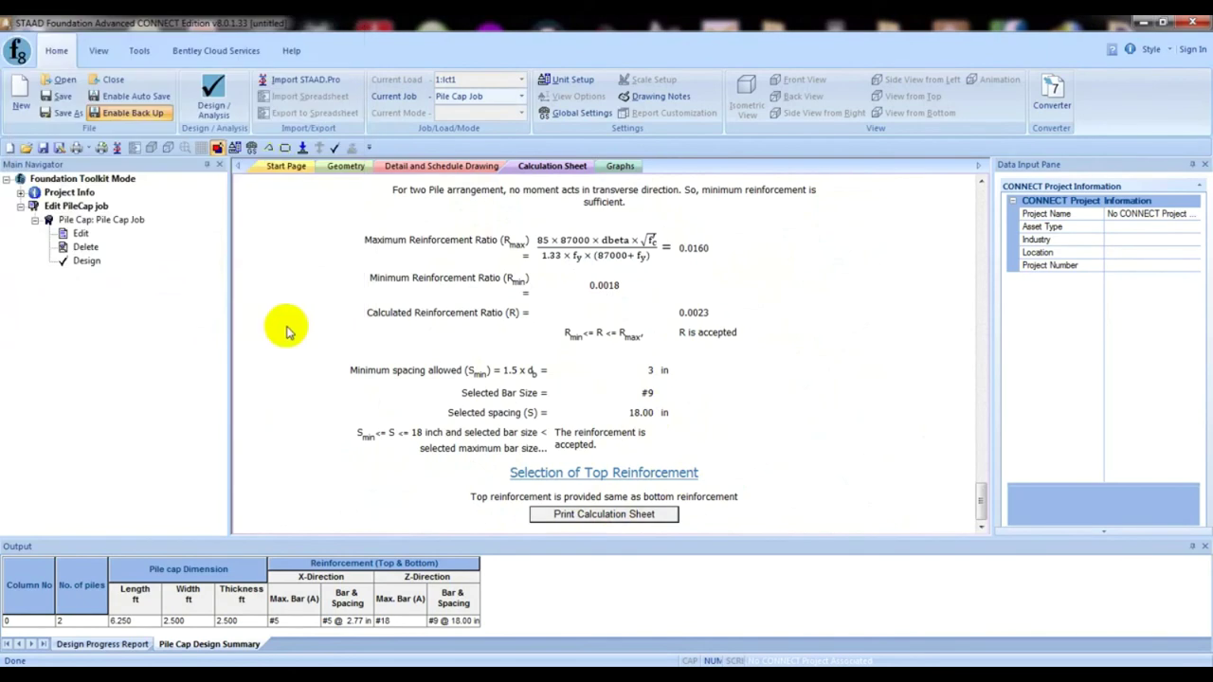
- Open the detail drawing of the pile cap and examine the pile layout plan with its pile spacing dimension
{"action": "left_click", "coordinate": [424, 169]}
{"action": "left_click_drag", "start_coordinate": [471, 336], "coordinate": [471, 336]}
{"action": "scroll", "coordinate": [474, 292], "scroll_direction": "up", "scroll_amount": 5}
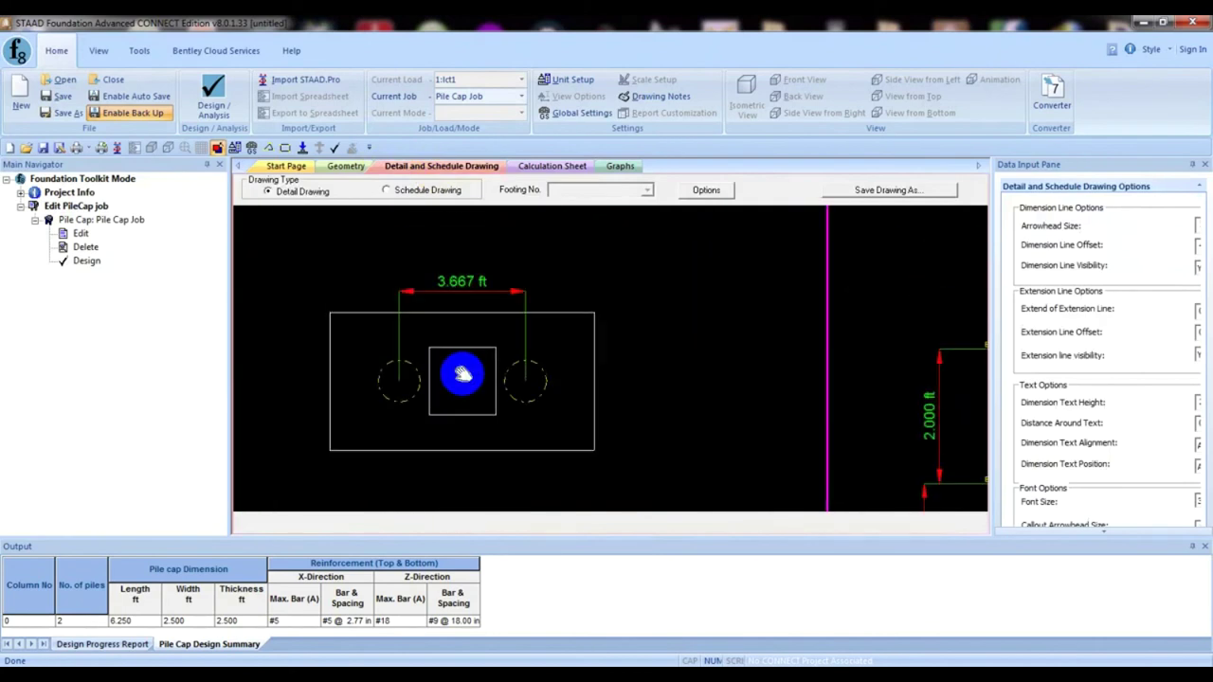
{"action": "scroll", "coordinate": [455, 322], "scroll_direction": "down", "scroll_amount": 2}
{"action": "scroll", "coordinate": [426, 398], "scroll_direction": "up", "scroll_amount": 3}
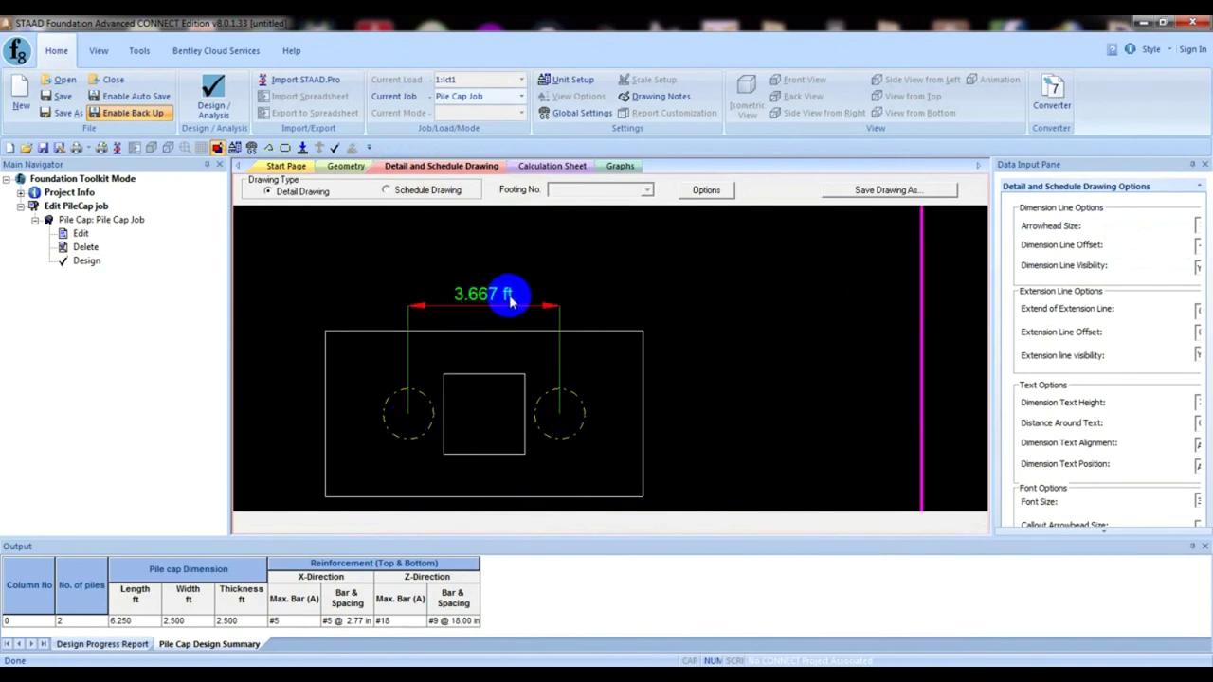
{"action": "scroll", "coordinate": [464, 388], "scroll_direction": "down", "scroll_amount": 2}
{"action": "scroll", "coordinate": [460, 364], "scroll_direction": "up", "scroll_amount": 1}
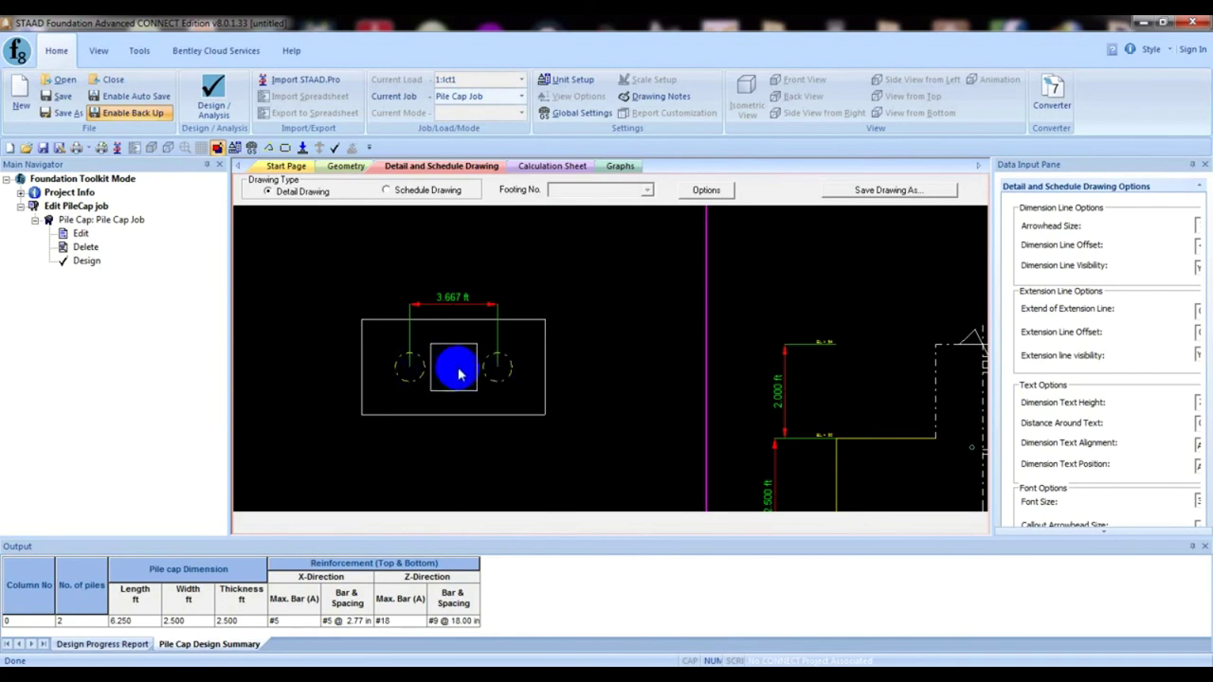
{"action": "scroll", "coordinate": [450, 409], "scroll_direction": "down", "scroll_amount": 2}
{"action": "scroll", "coordinate": [432, 417], "scroll_direction": "up", "scroll_amount": 3}
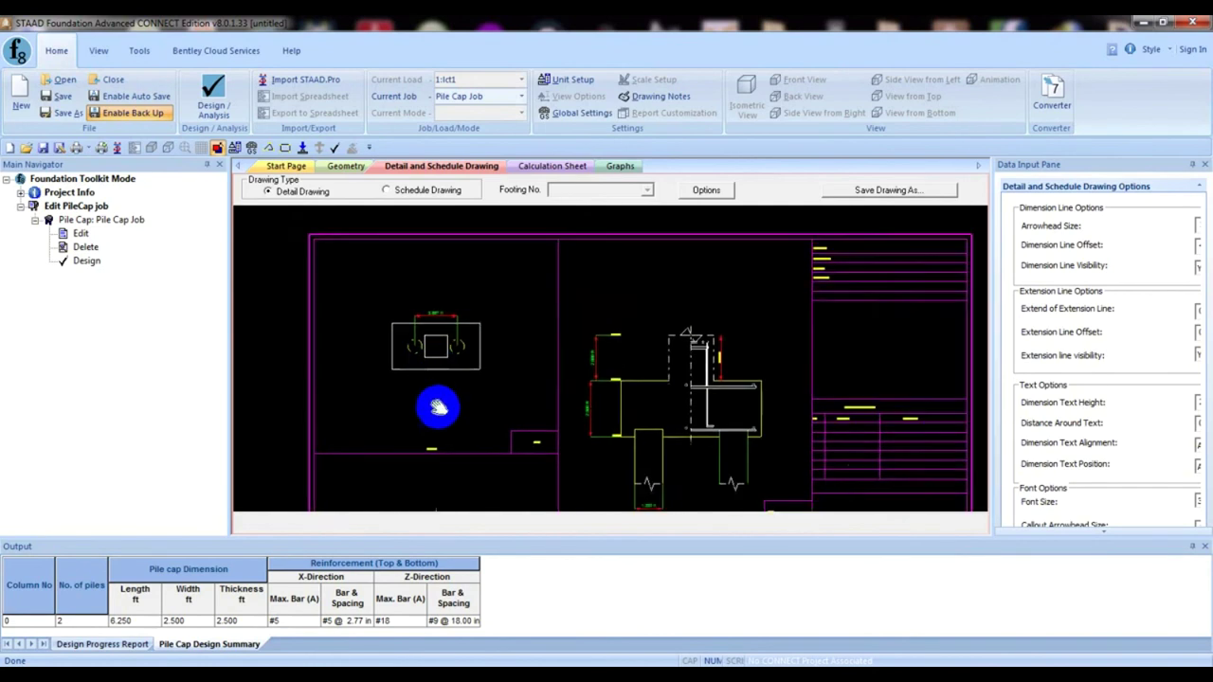
- Inspect the pile cap section in the detail drawing, including the pedestal height, cap thickness and reinforcement
{"action": "scroll", "coordinate": [568, 331], "scroll_direction": "up", "scroll_amount": 3}
{"action": "middle_click_drag", "start_coordinate": [618, 327], "coordinate": [371, 407]}
{"action": "scroll", "coordinate": [455, 346], "scroll_direction": "down", "scroll_amount": 1}
{"action": "scroll", "coordinate": [489, 341], "scroll_direction": "down", "scroll_amount": 1}
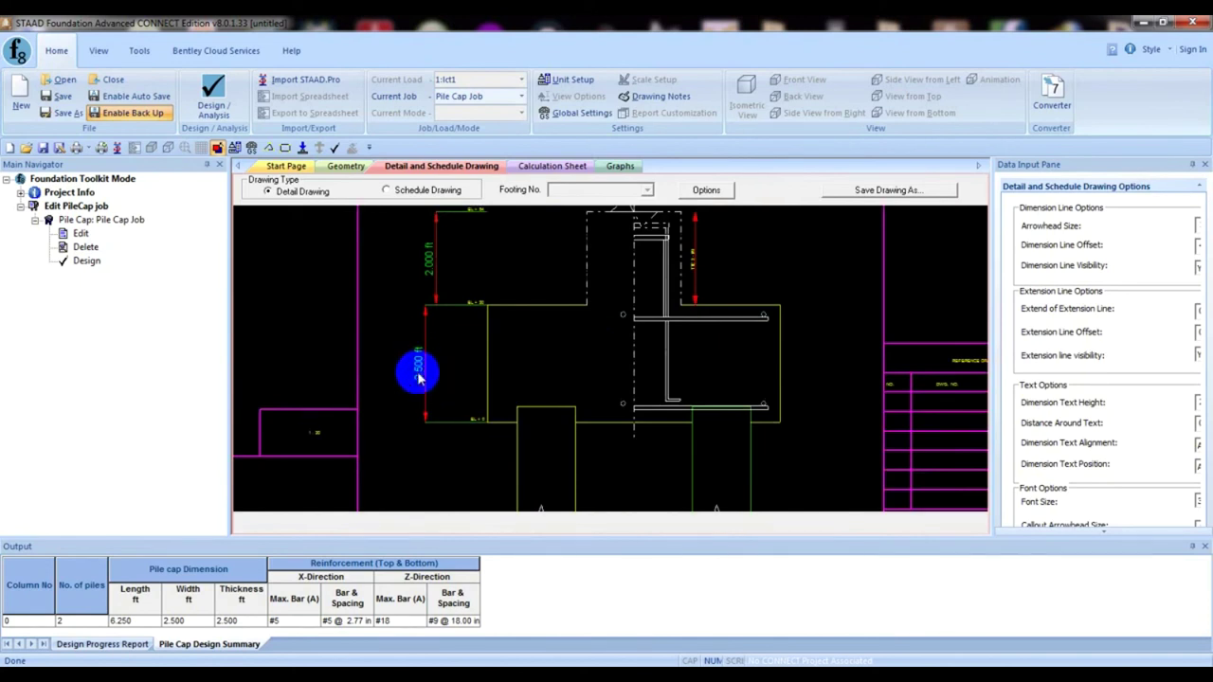
{"action": "scroll", "coordinate": [431, 368], "scroll_direction": "down", "scroll_amount": 2}
{"action": "mouse_move", "coordinate": [427, 370]}
{"action": "middle_mouse_down"}
{"action": "mouse_move", "coordinate": [503, 347]}
{"action": "mouse_move", "coordinate": [537, 357]}
{"action": "middle_mouse_up"}
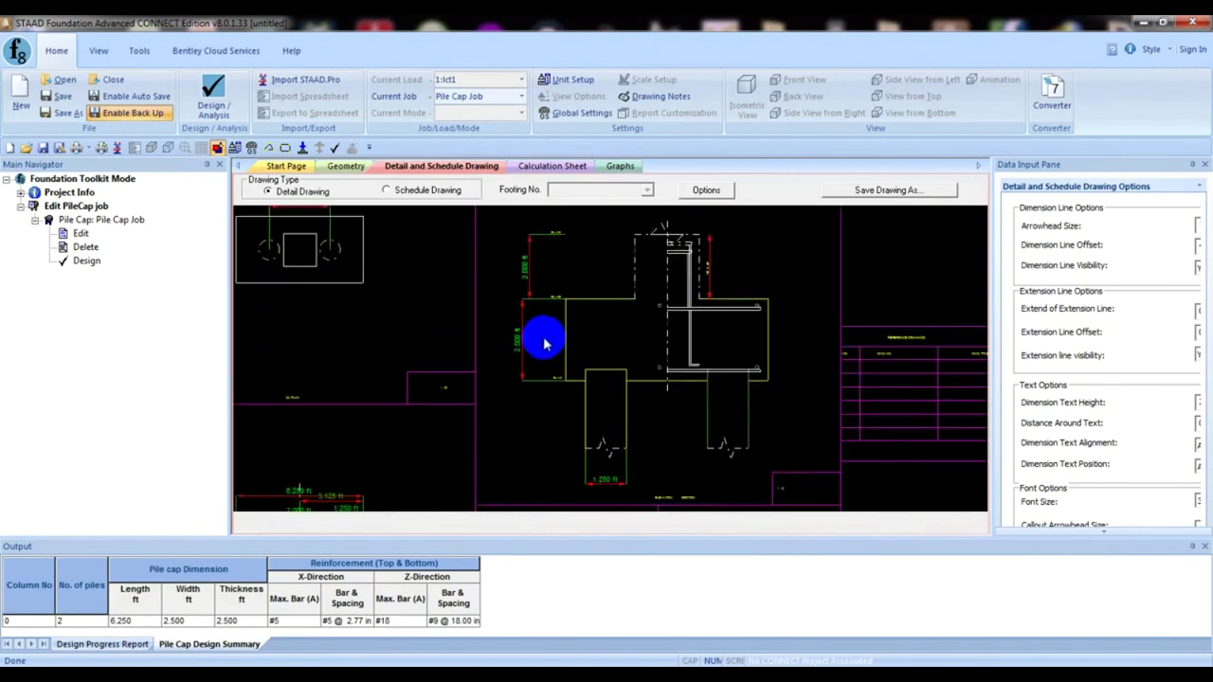
- Examine the pile cap's reinforcement plan in the detail drawing, checking its dimensions and the top and bottom bar callouts
{"action": "scroll", "coordinate": [559, 343], "scroll_direction": "down", "scroll_amount": 4}
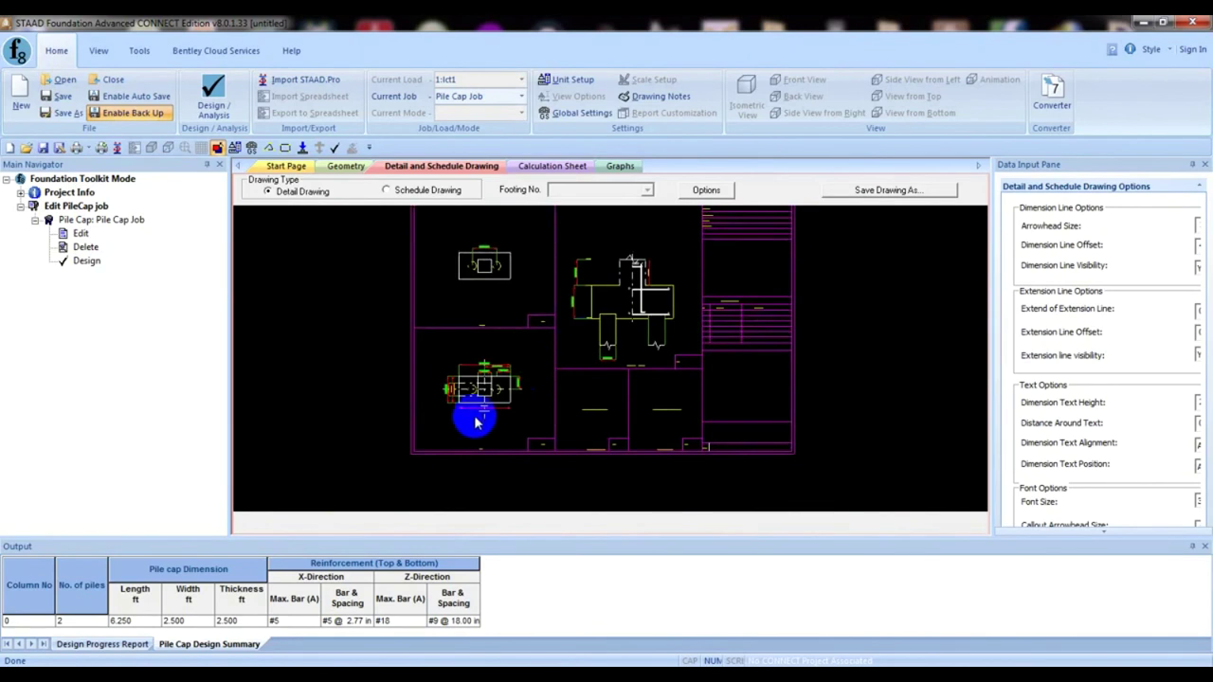
{"action": "scroll", "coordinate": [476, 410], "scroll_direction": "up", "scroll_amount": 5}
{"action": "scroll", "coordinate": [489, 398], "scroll_direction": "up", "scroll_amount": 3}
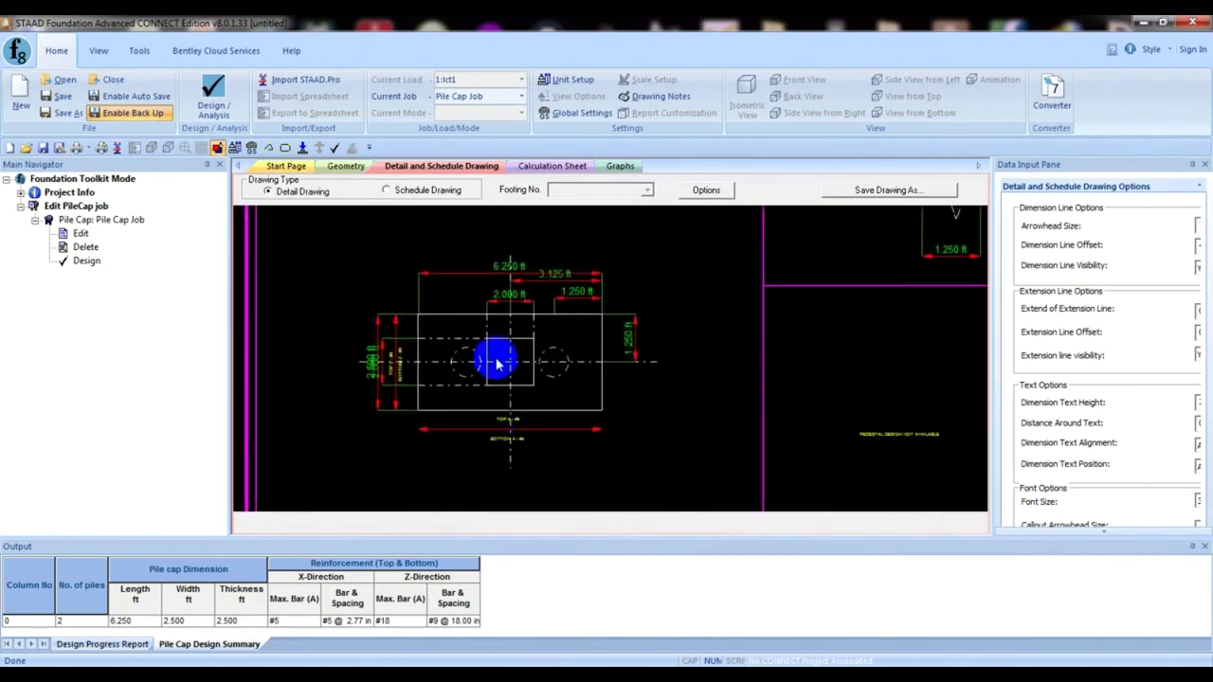
{"action": "scroll", "coordinate": [480, 433], "scroll_direction": "down", "scroll_amount": 3}
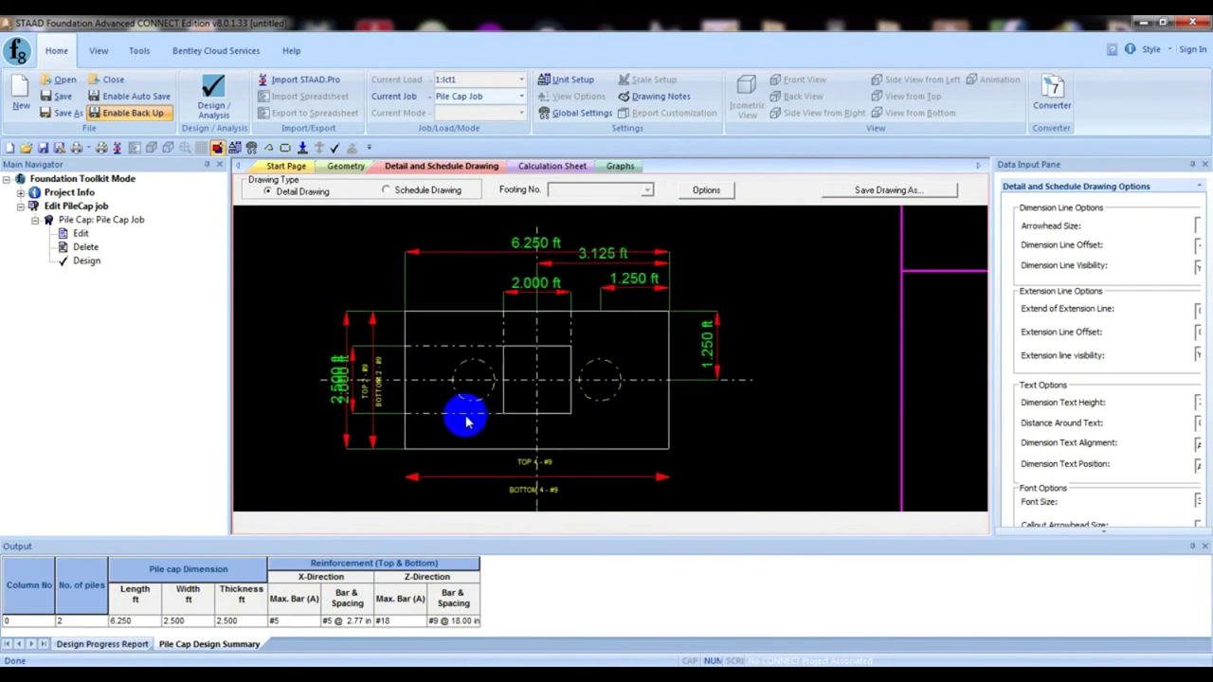
{"action": "left_click_drag", "start_coordinate": [552, 490], "coordinate": [554, 476]}
{"action": "scroll", "coordinate": [554, 475], "scroll_direction": "up", "scroll_amount": 3}
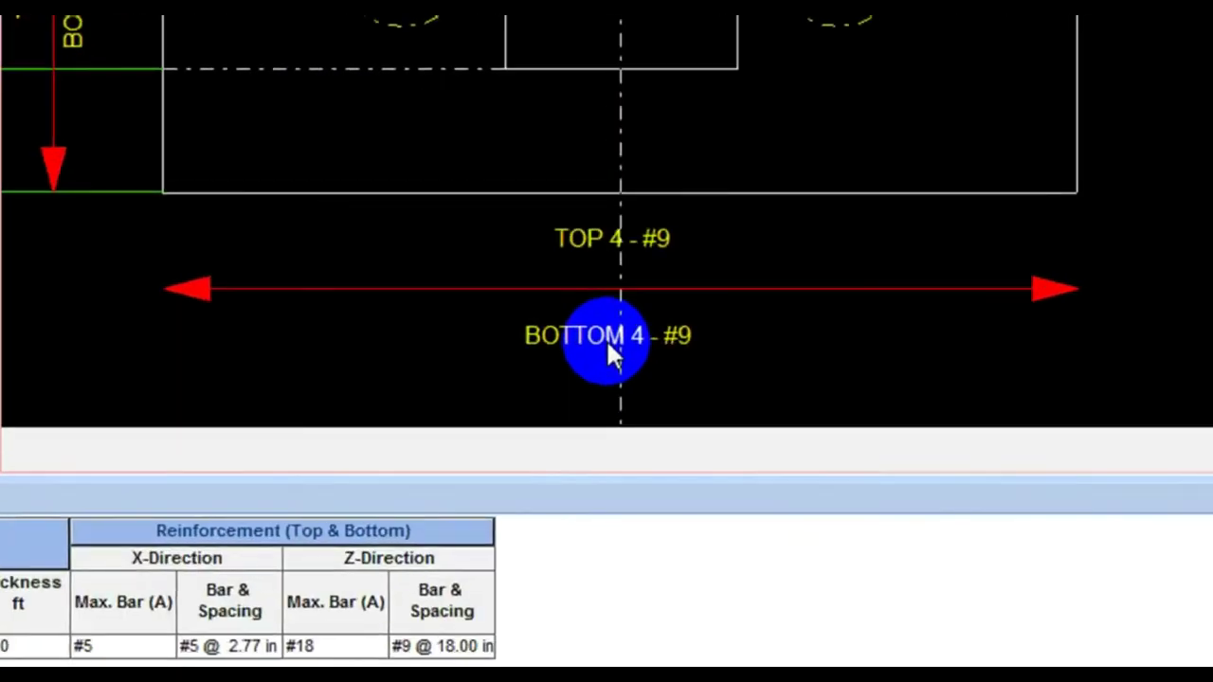
- Examine the top and bottom bar callouts along the pile cap's length in the reinforcement plan
{"action": "scroll", "coordinate": [664, 321], "scroll_direction": "down", "scroll_amount": 3}
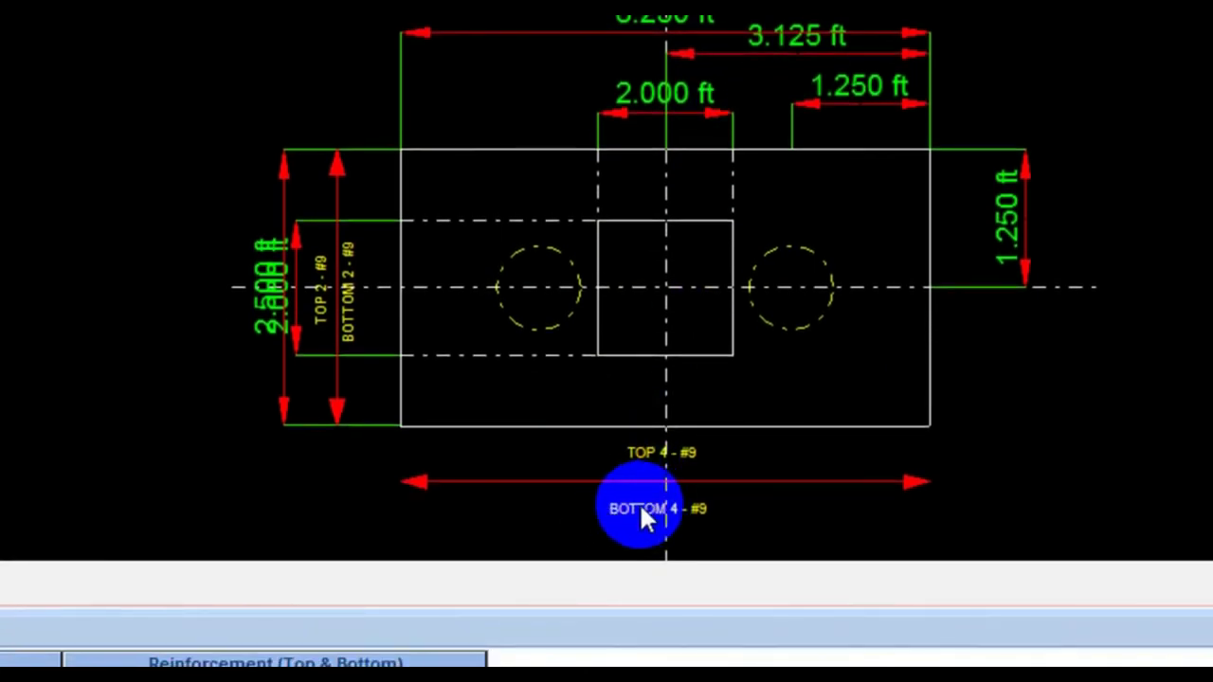
{"action": "scroll", "coordinate": [669, 504], "scroll_direction": "up", "scroll_amount": 2}
{"action": "scroll", "coordinate": [678, 512], "scroll_direction": "up", "scroll_amount": 1}
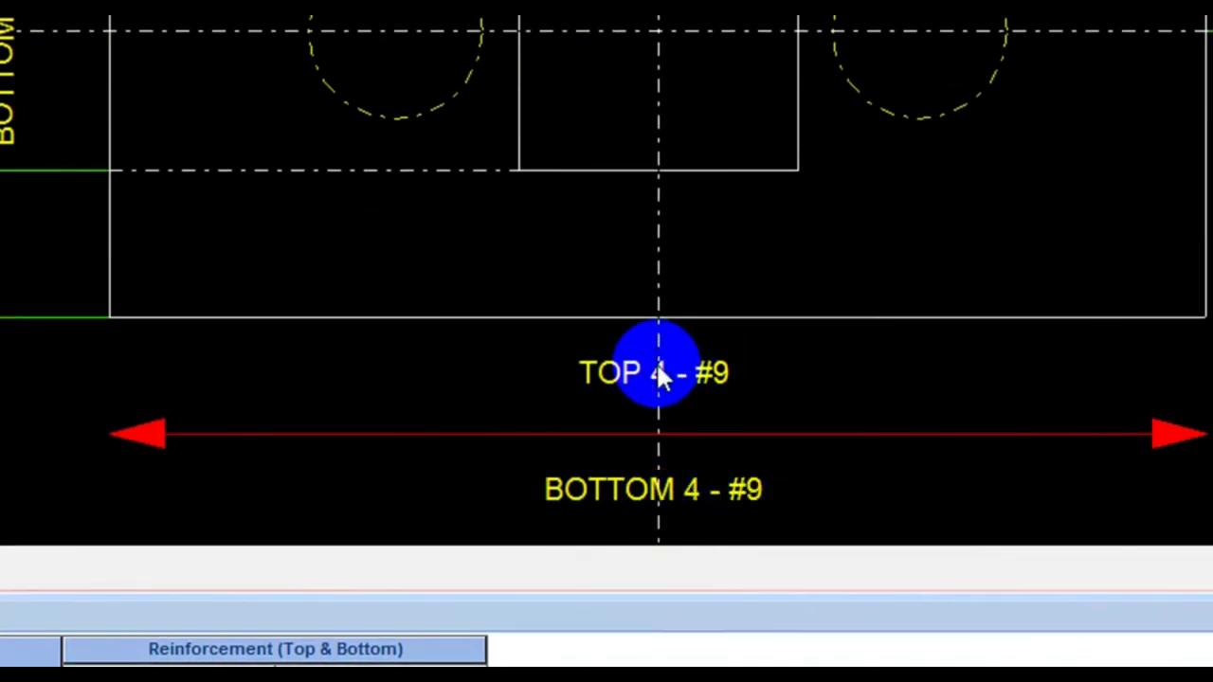
{"action": "scroll", "coordinate": [596, 322], "scroll_direction": "down", "scroll_amount": 3}
{"action": "mouse_move", "coordinate": [596, 325]}
{"action": "middle_mouse_down"}
{"action": "mouse_move", "coordinate": [577, 303]}
{"action": "mouse_move", "coordinate": [319, 217]}
{"action": "mouse_move", "coordinate": [346, 330]}
{"action": "mouse_move", "coordinate": [312, 285]}
{"action": "middle_mouse_up"}
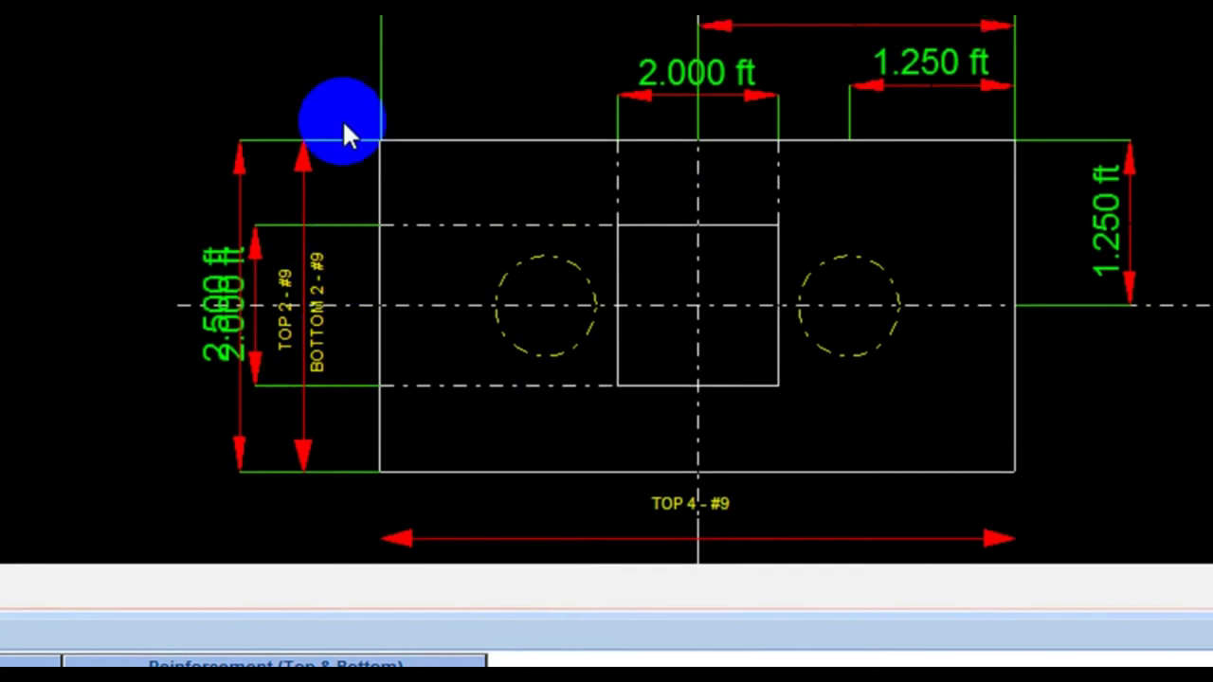
- Examine the top and bottom bar callouts across the pile cap's width and the overall dimensions of the reinforcement plan
{"action": "scroll", "coordinate": [315, 356], "scroll_direction": "up", "scroll_amount": 3}
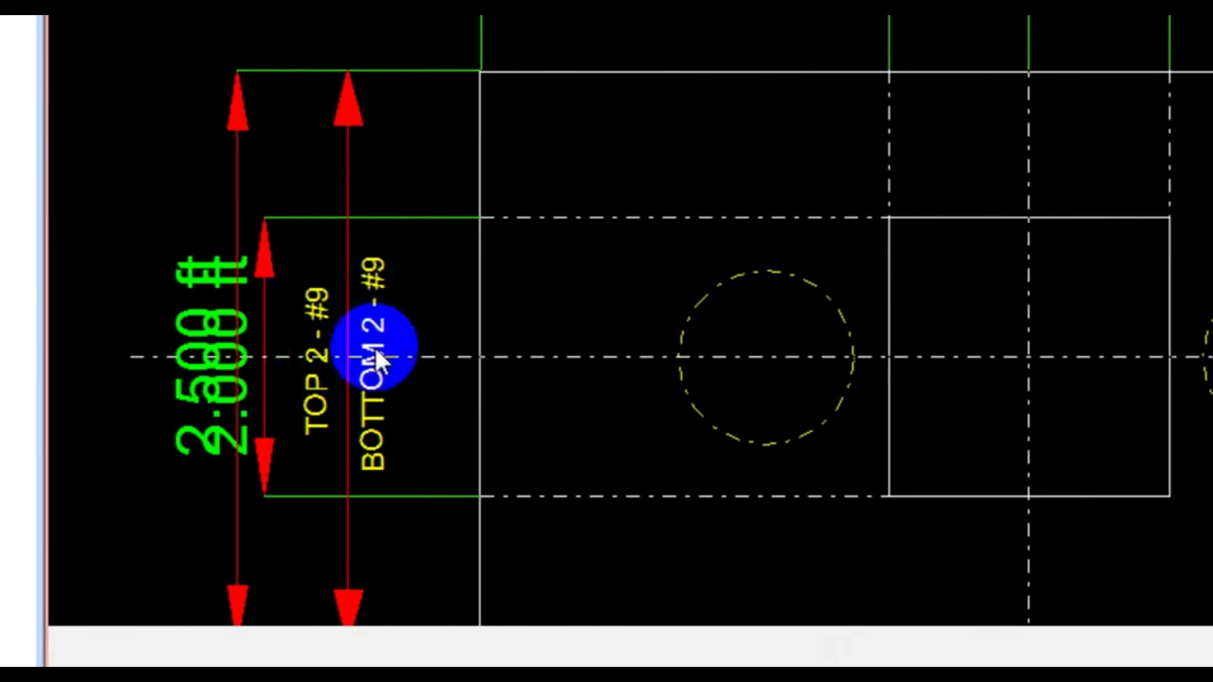
{"action": "scroll", "coordinate": [379, 358], "scroll_direction": "down", "scroll_amount": 5}
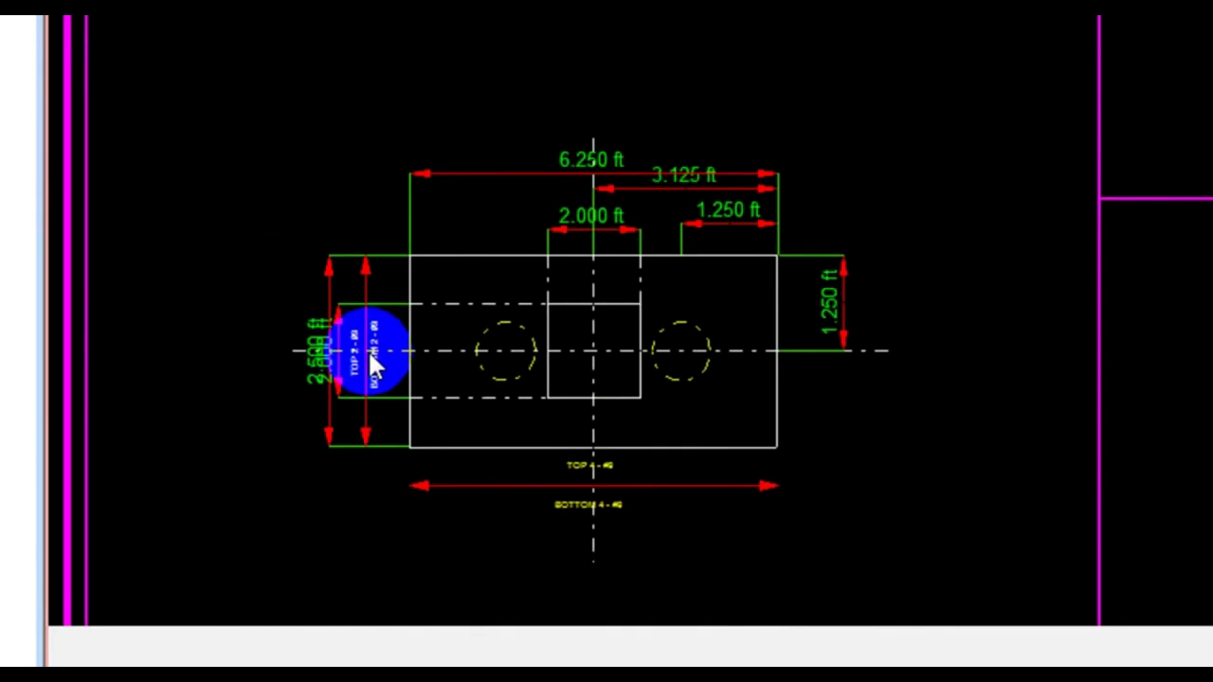
{"action": "scroll", "coordinate": [391, 368], "scroll_direction": "down", "scroll_amount": 1}
{"action": "middle_click_drag", "start_coordinate": [609, 370], "coordinate": [617, 331]}
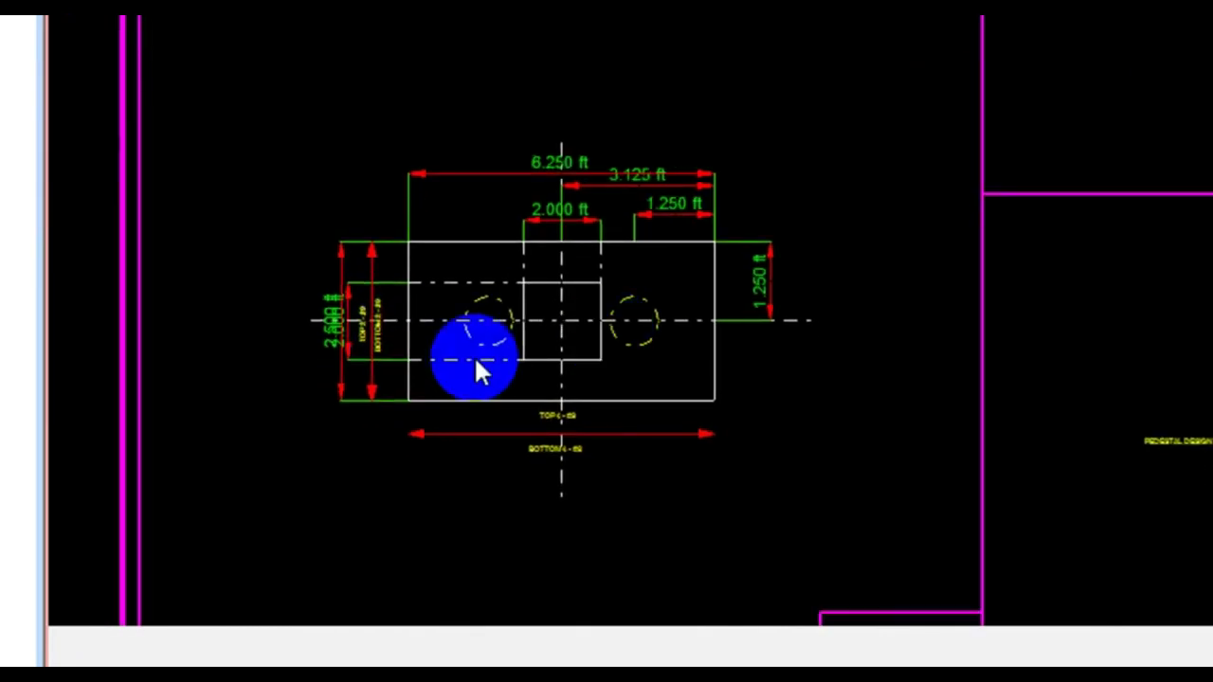
{"action": "scroll", "coordinate": [474, 358], "scroll_direction": "down", "scroll_amount": 1}
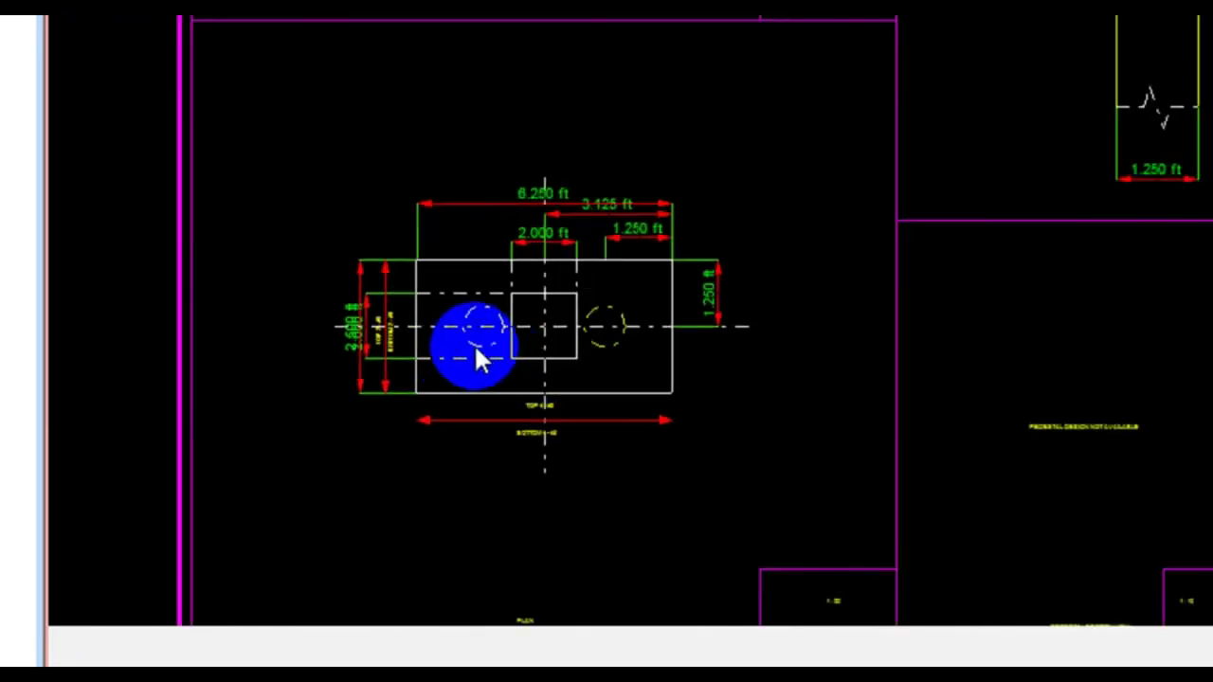
{"action": "scroll", "coordinate": [484, 343], "scroll_direction": "down", "scroll_amount": 2}
{"action": "scroll", "coordinate": [486, 312], "scroll_direction": "up", "scroll_amount": 3}
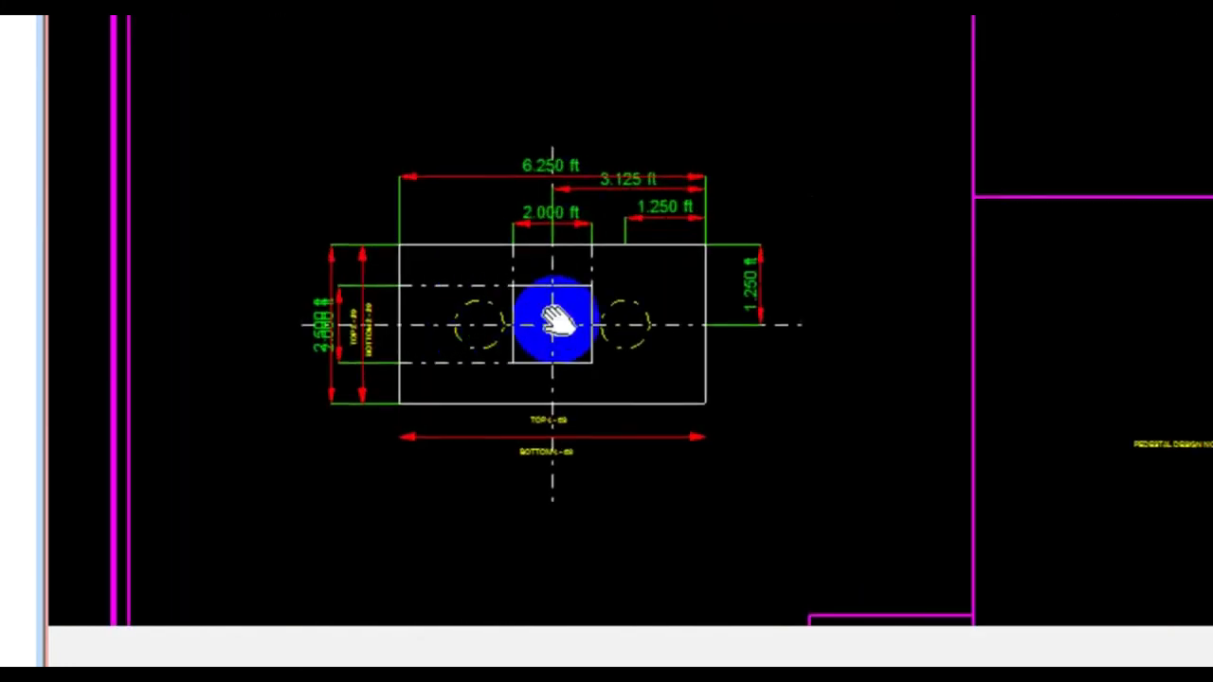
- Inspect the pedestal in the section view of the detail drawing, checking its tie reinforcement callout
{"action": "scroll", "coordinate": [554, 324], "scroll_direction": "down", "scroll_amount": 2}
{"action": "mouse_move", "coordinate": [550, 330]}
{"action": "middle_mouse_down"}
{"action": "mouse_move", "coordinate": [427, 495]}
{"action": "mouse_move", "coordinate": [657, 366]}
{"action": "mouse_move", "coordinate": [463, 358]}
{"action": "middle_mouse_up"}
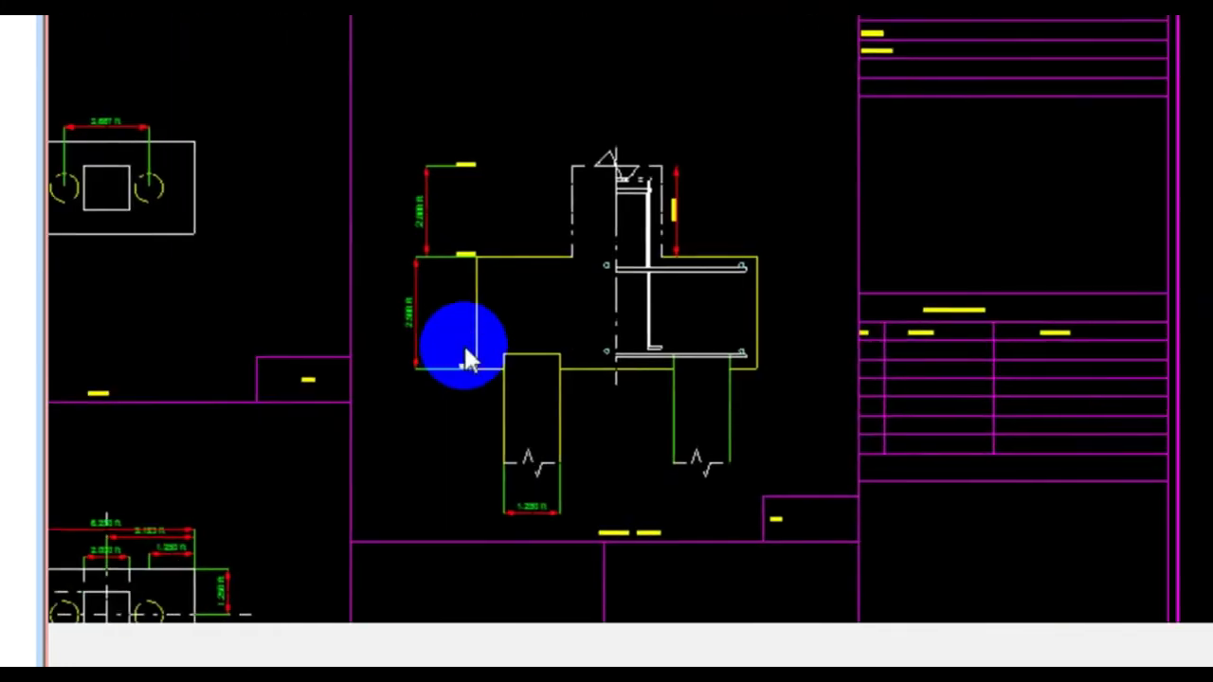
{"action": "scroll", "coordinate": [463, 358], "scroll_direction": "up", "scroll_amount": 4}
{"action": "middle_click_drag", "start_coordinate": [498, 274], "coordinate": [584, 361]}
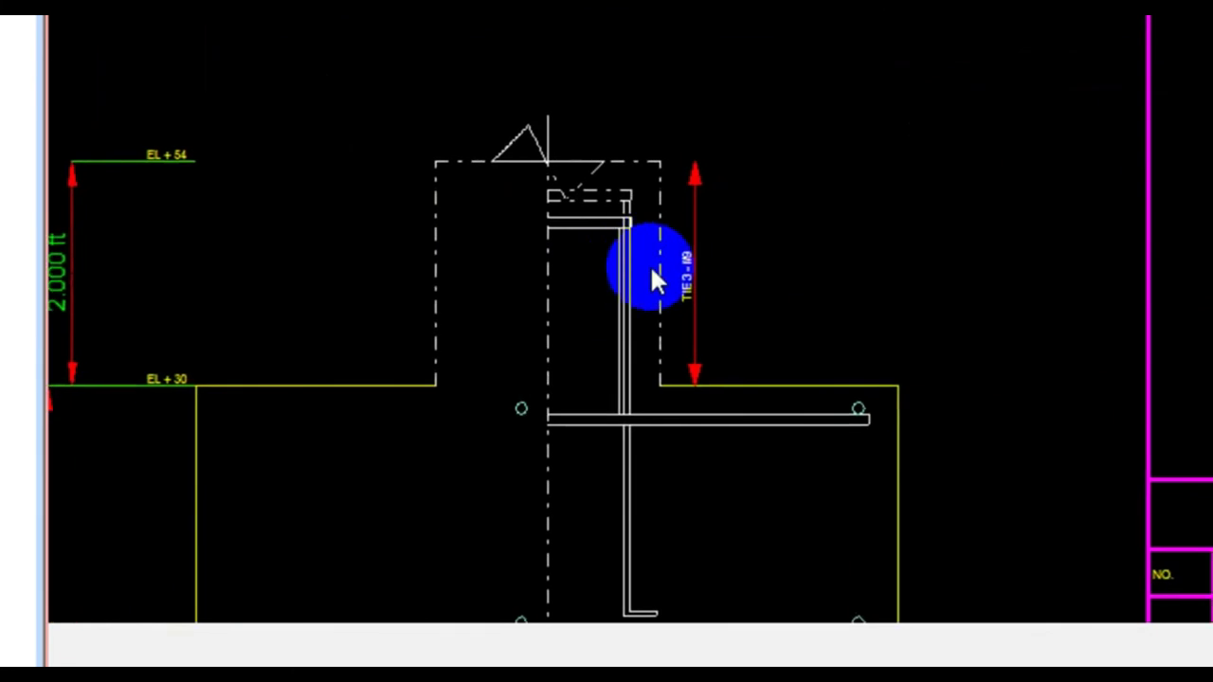
{"action": "scroll", "coordinate": [630, 269], "scroll_direction": "up", "scroll_amount": 2}
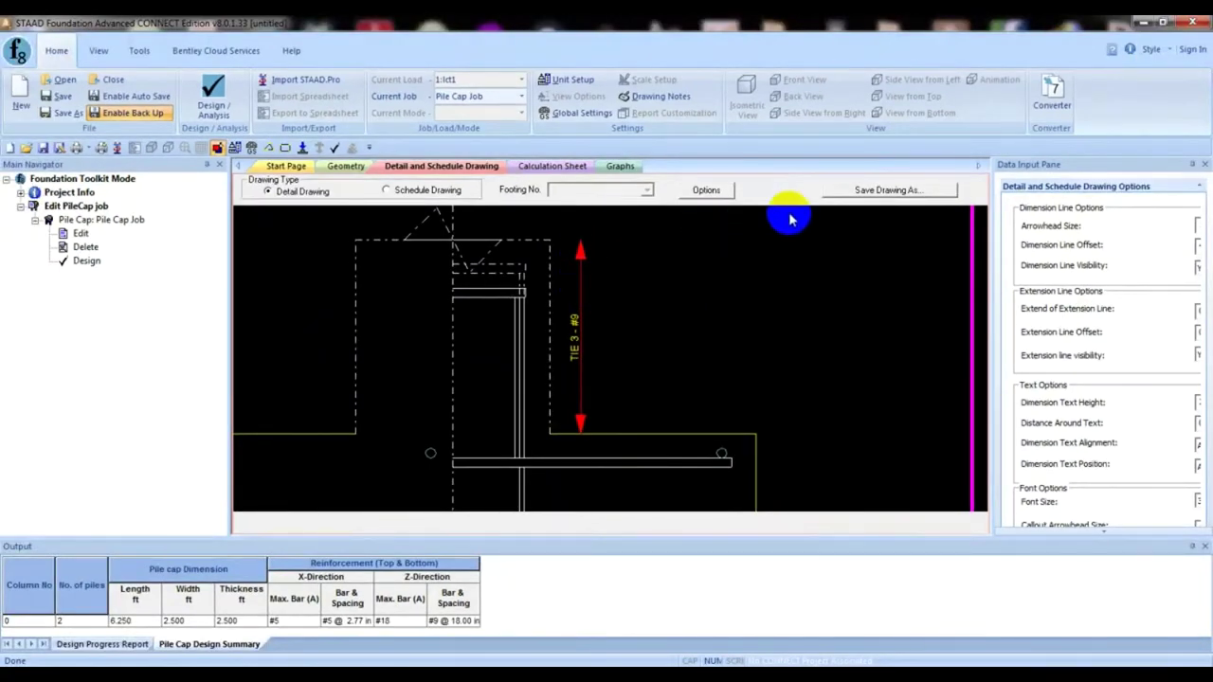
- View the save options for exporting the detail drawing as an AutoCAD DWG file, and close them without saving
{"action": "left_click", "coordinate": [888, 191]}
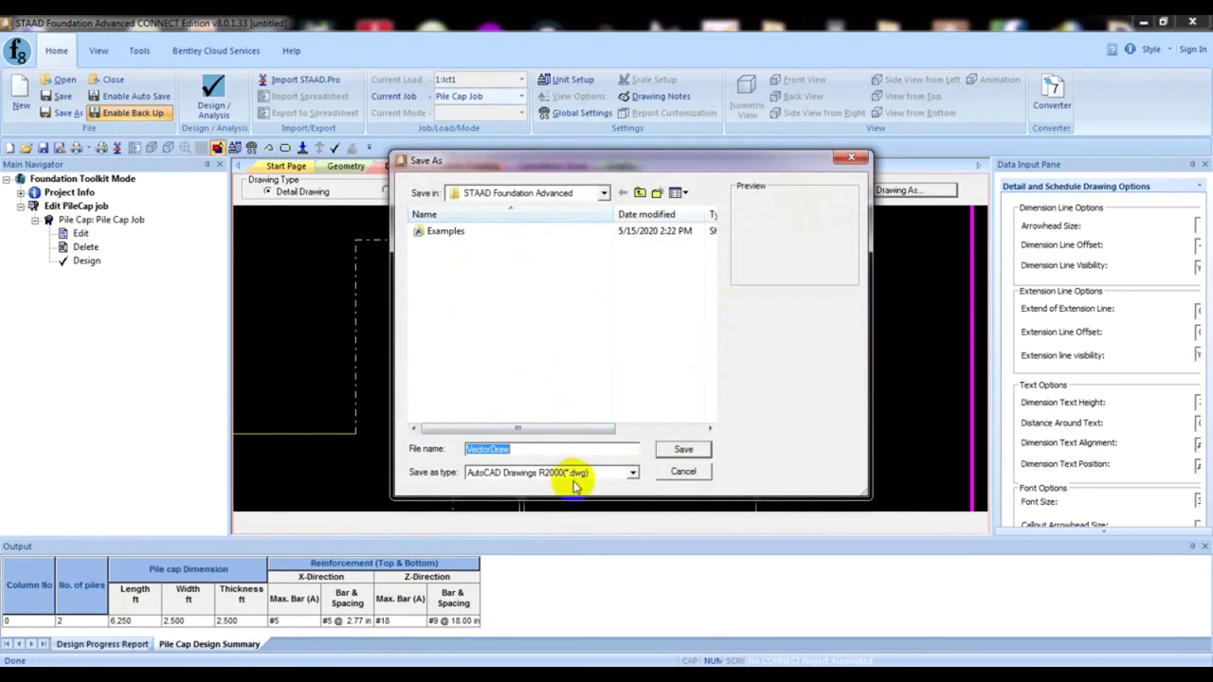
{"action": "left_click_drag", "start_coordinate": [602, 171], "coordinate": [547, 171]}
{"action": "left_click", "coordinate": [601, 470]}
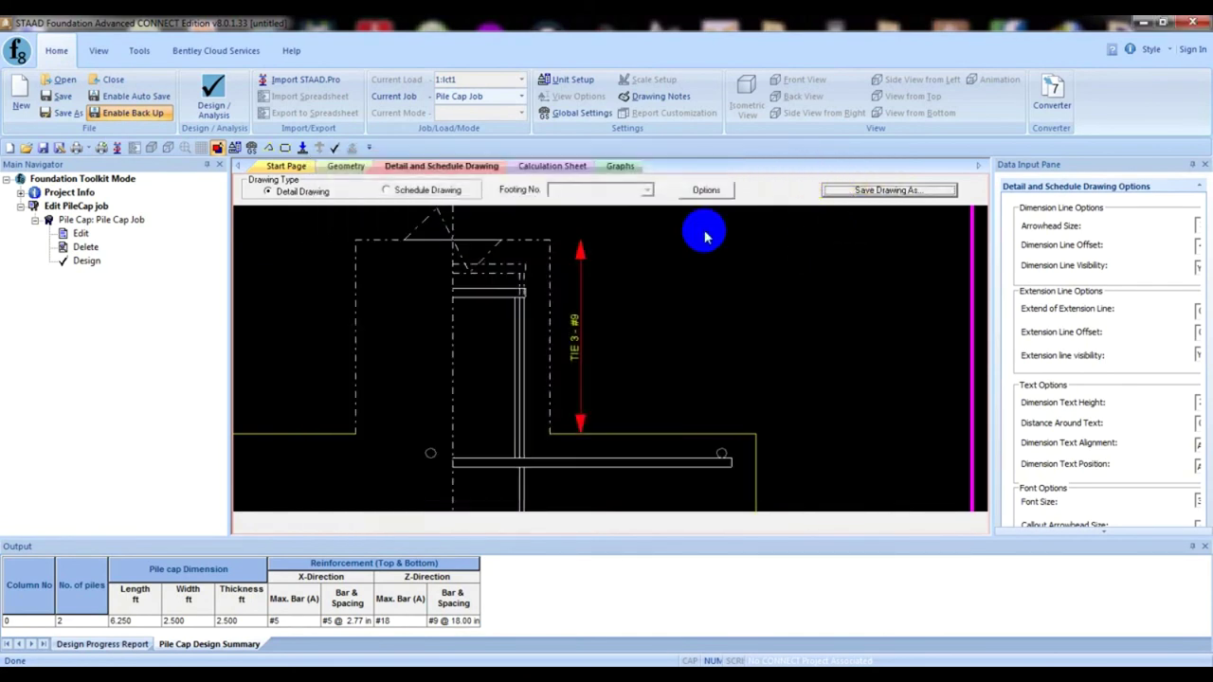
- Review the pile cap section once more and return to the plan with its dimensions and bar callouts
{"action": "scroll", "coordinate": [542, 377], "scroll_direction": "down", "scroll_amount": 5}
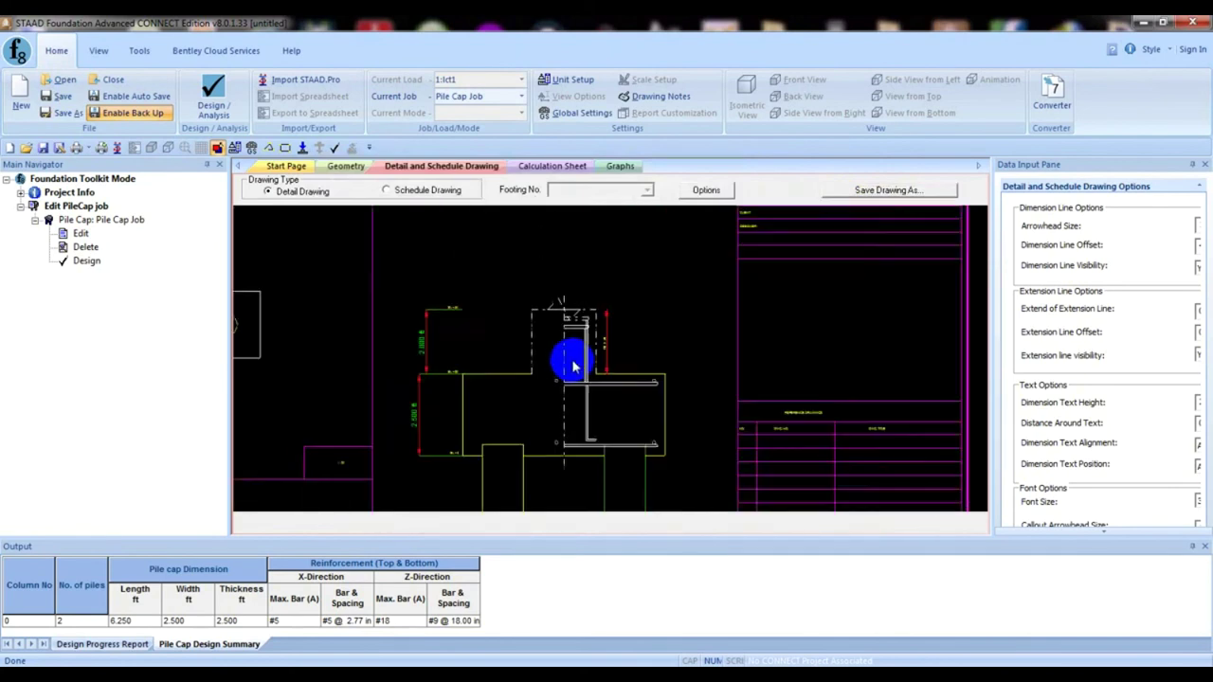
{"action": "scroll", "coordinate": [465, 346], "scroll_direction": "up", "scroll_amount": 5}
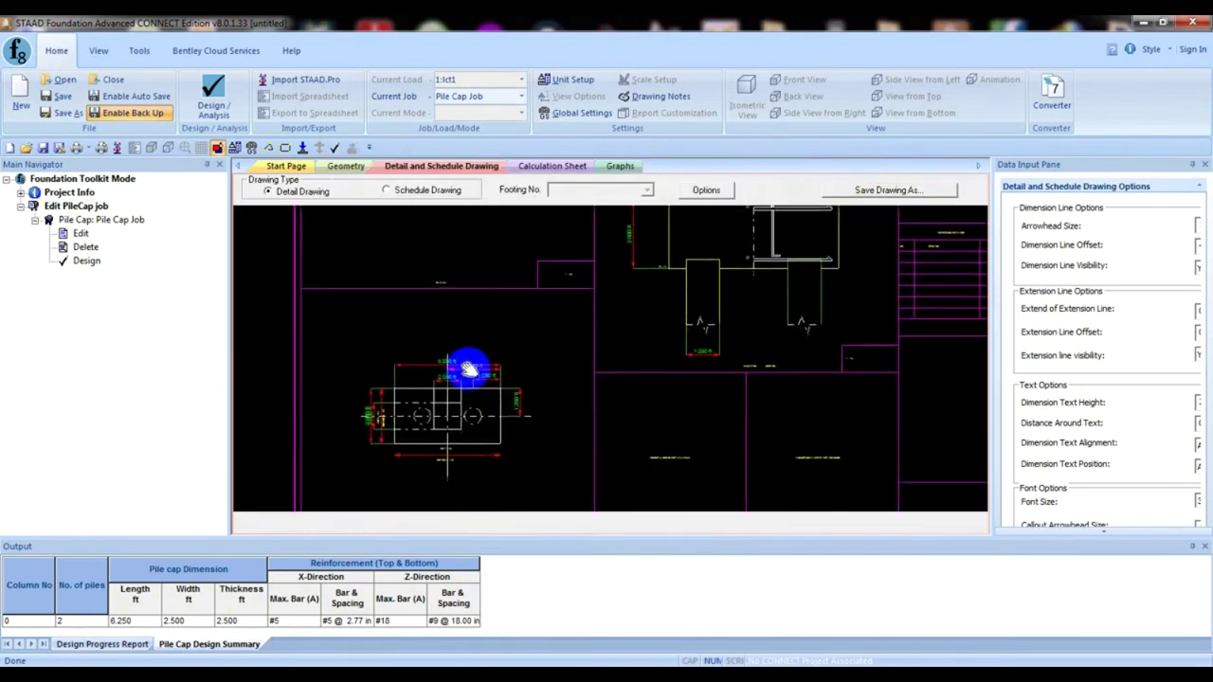
{"action": "scroll", "coordinate": [463, 382], "scroll_direction": "up", "scroll_amount": 3}
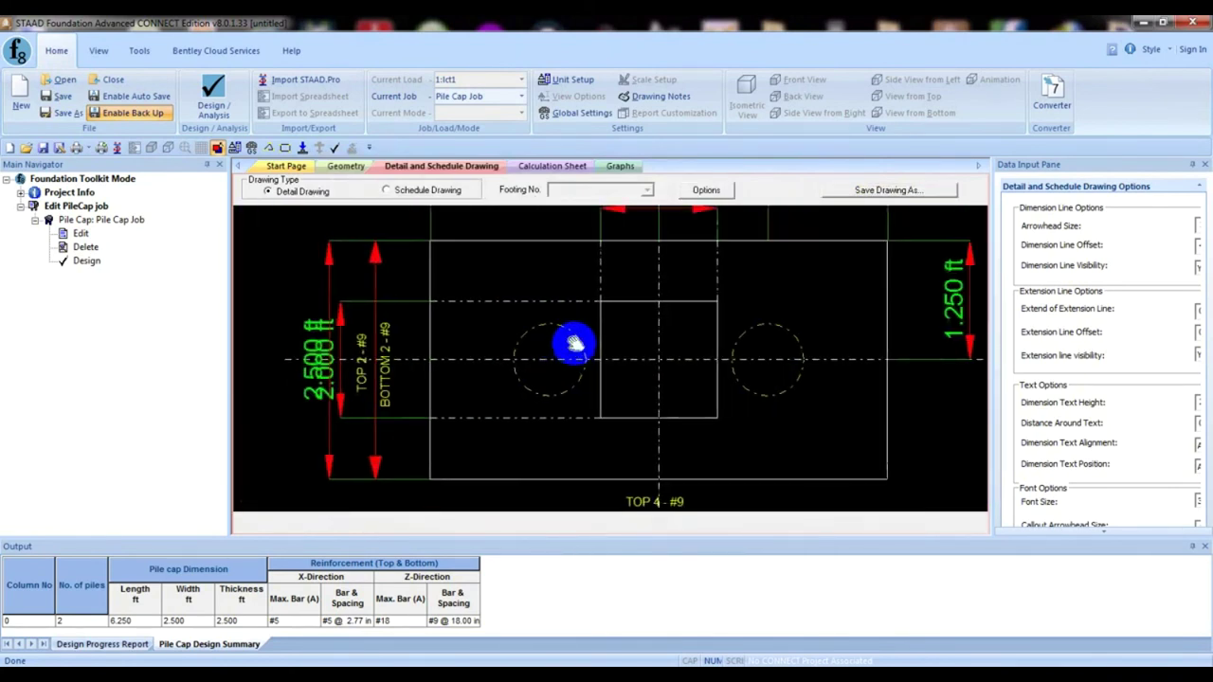
{"action": "scroll", "coordinate": [519, 363], "scroll_direction": "down", "scroll_amount": 3}
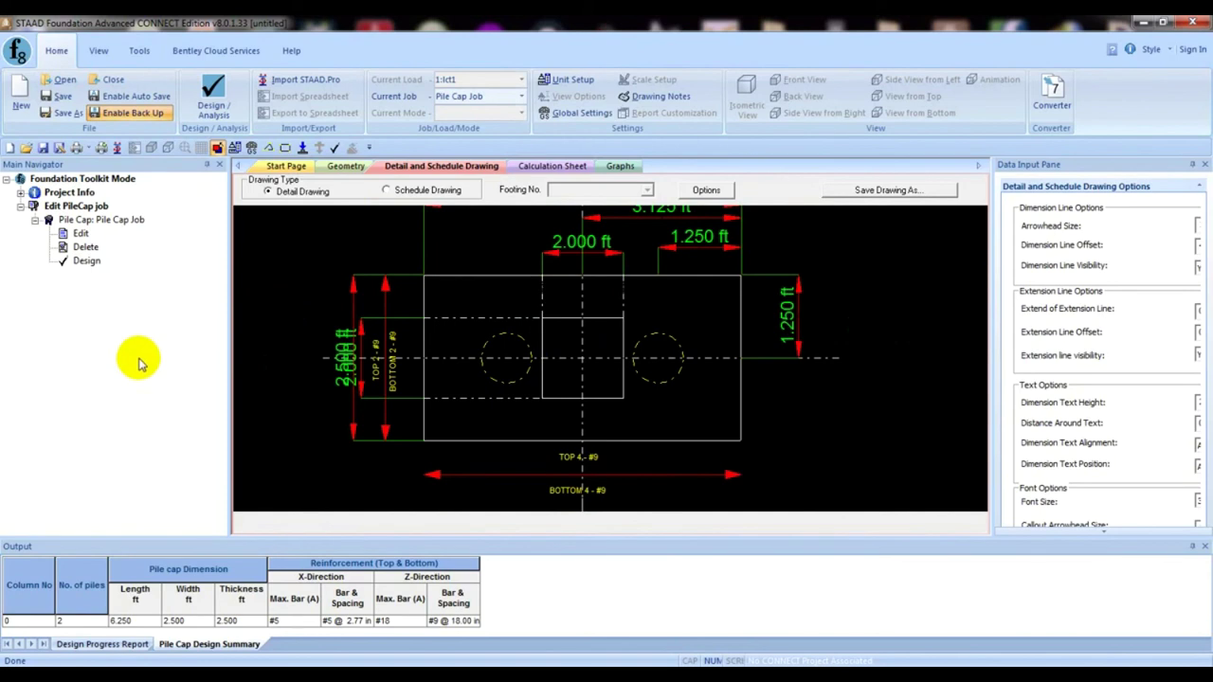
- Check the schedule drawing type, return to the detail drawing, and view the whole sheet
{"action": "left_click", "coordinate": [399, 193]}
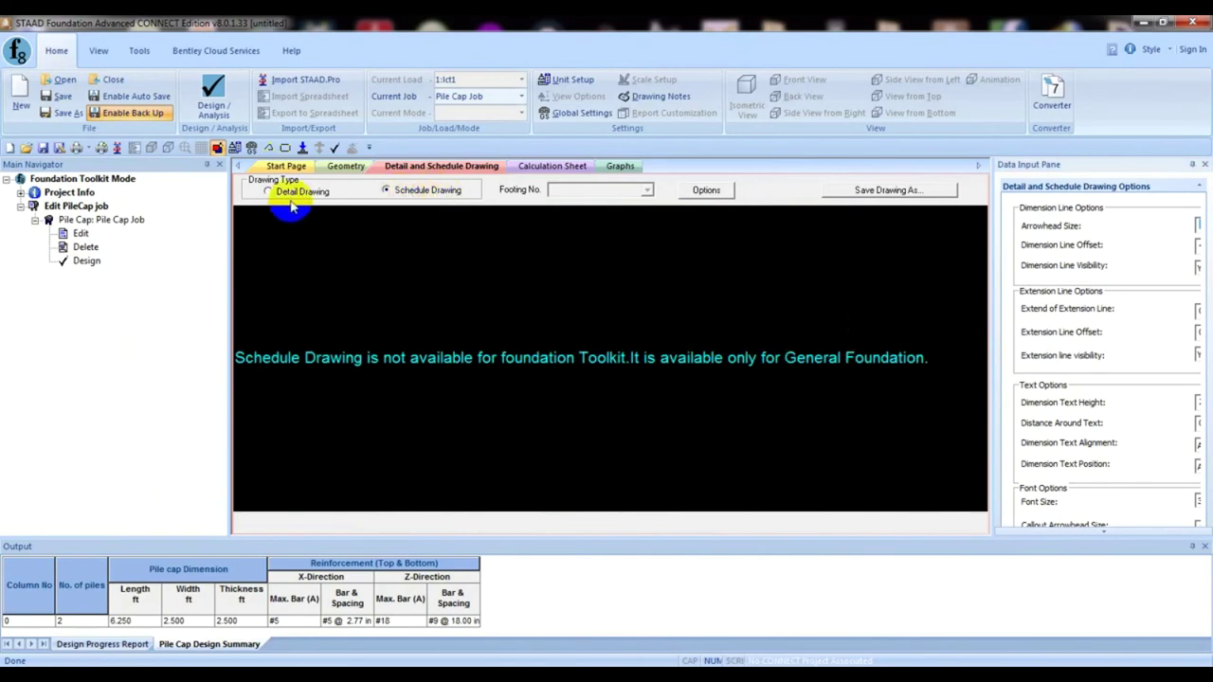
{"action": "middle_click_drag", "start_coordinate": [316, 382], "coordinate": [328, 381]}
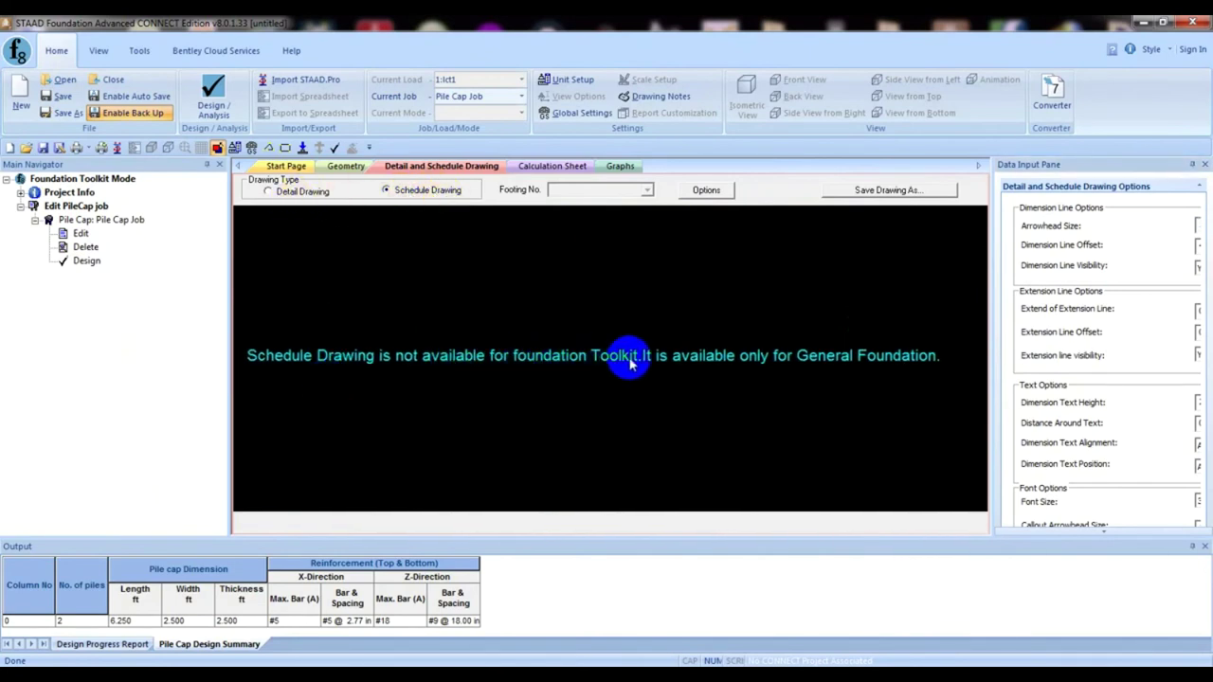
{"action": "left_click", "coordinate": [316, 204]}
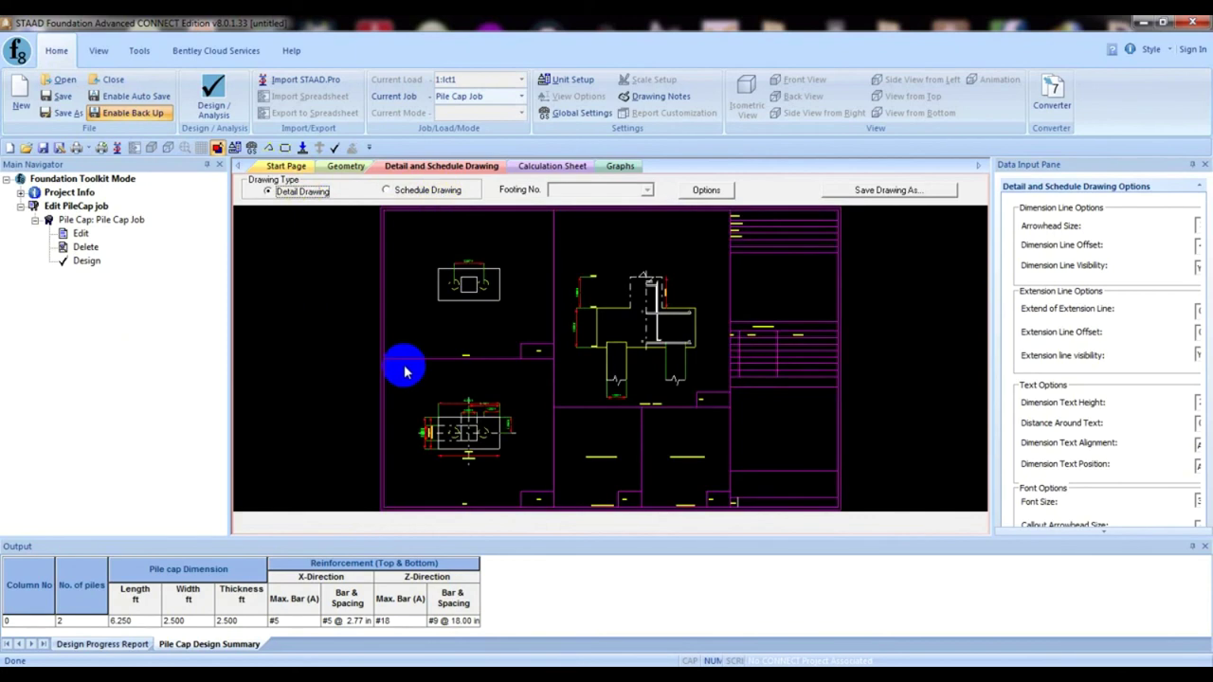
{"action": "scroll", "coordinate": [417, 383], "scroll_direction": "down", "scroll_amount": 4}
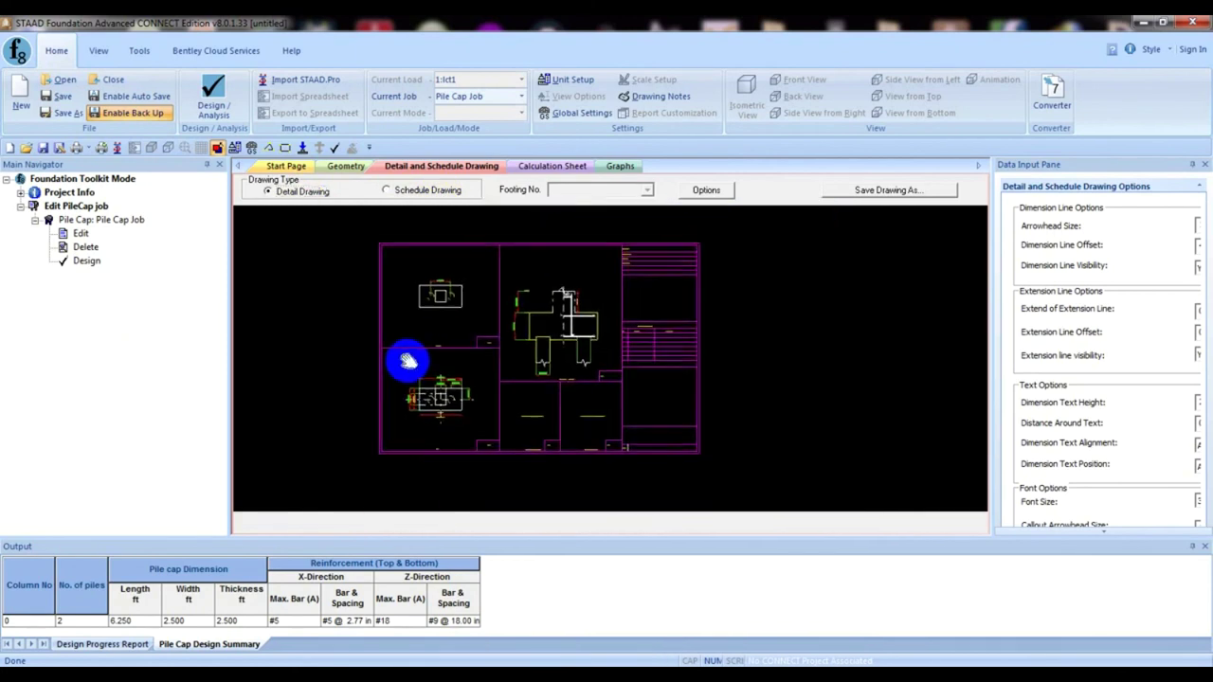
{"action": "middle_click_drag", "start_coordinate": [398, 361], "coordinate": [406, 368]}
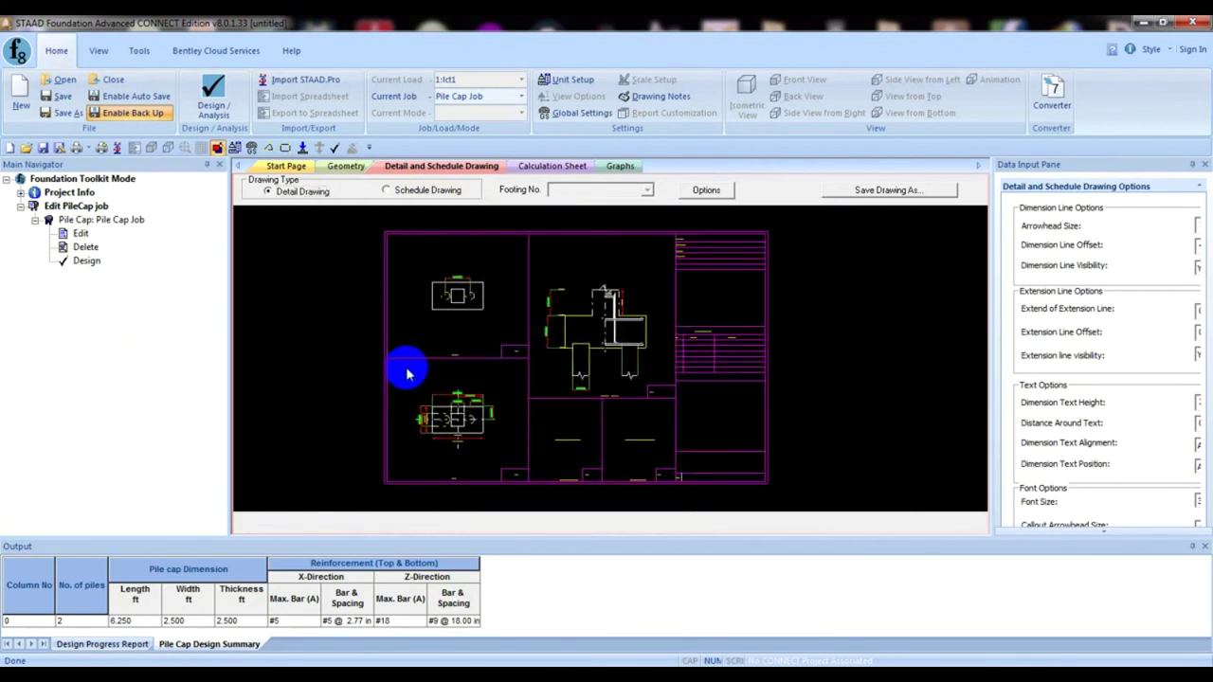